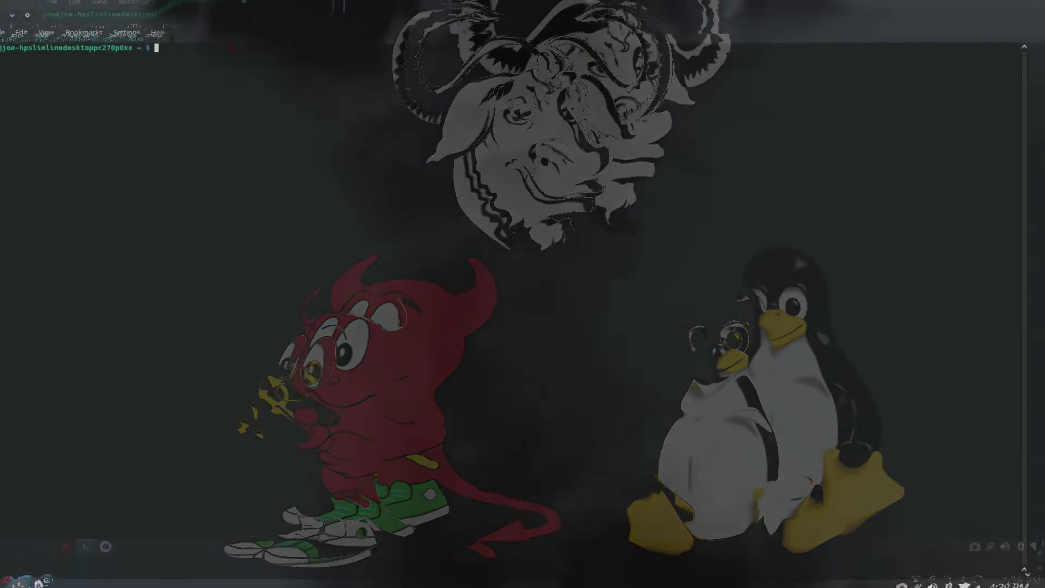
# - Run neofetch and inxi -b to show the system summary and brief hardware report
pyautogui.write('neofetch')
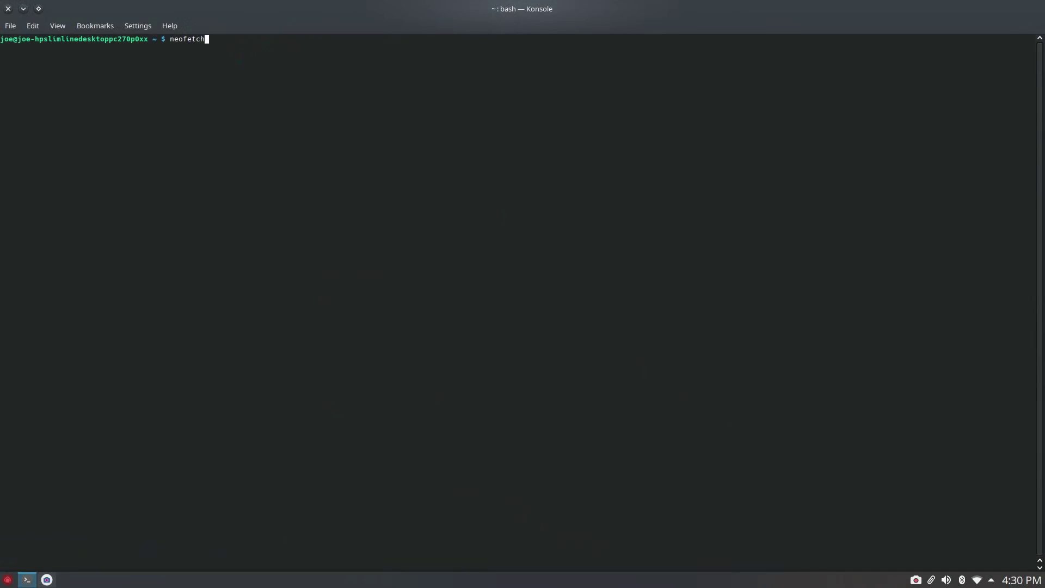
pyautogui.press('Return')
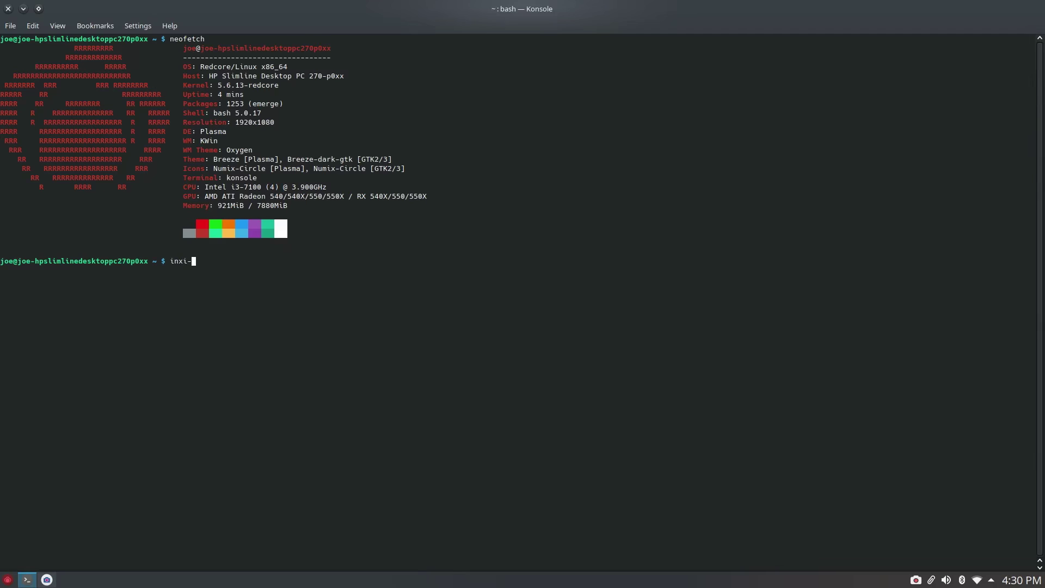
pyautogui.write('inxi -b')
pyautogui.press('Return')
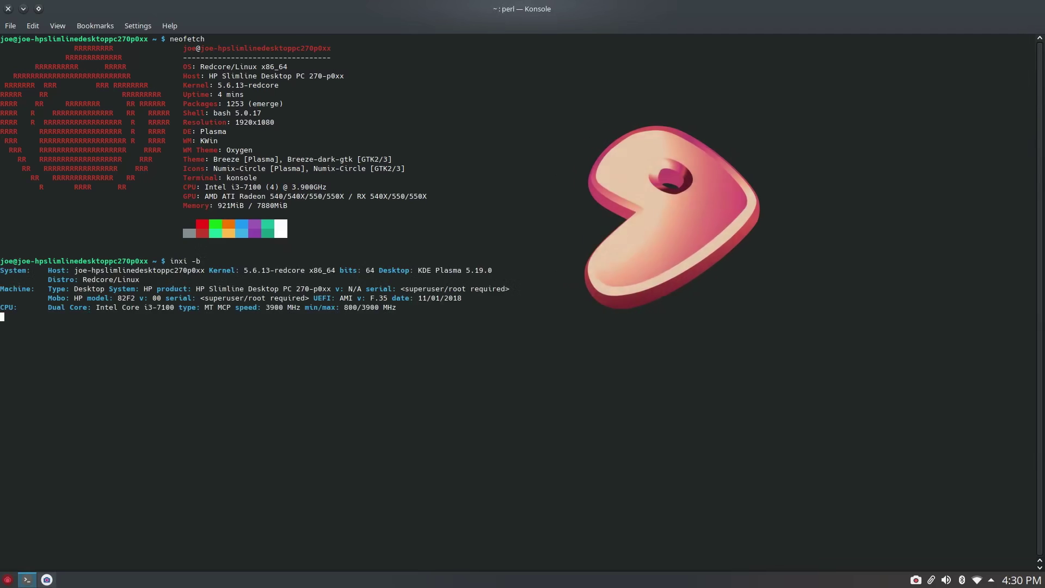
pyautogui.write('v')
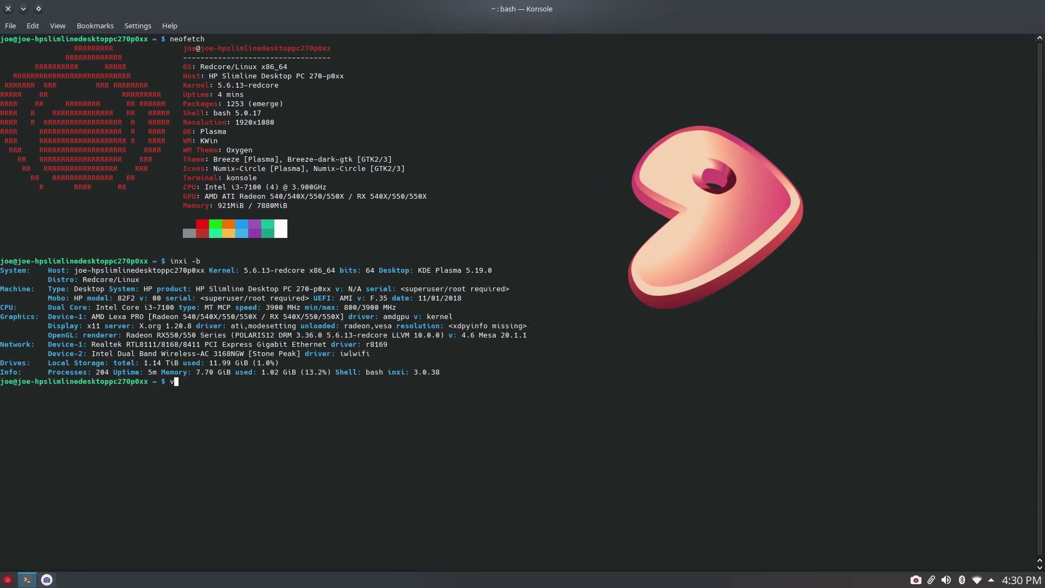
pyautogui.write('dpa')
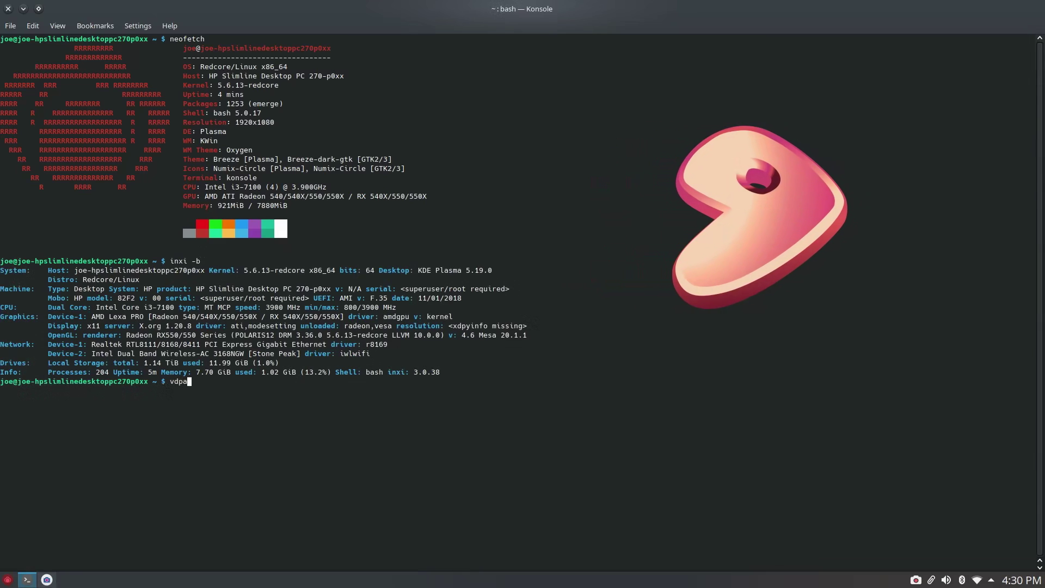
pyautogui.write('uinfo')
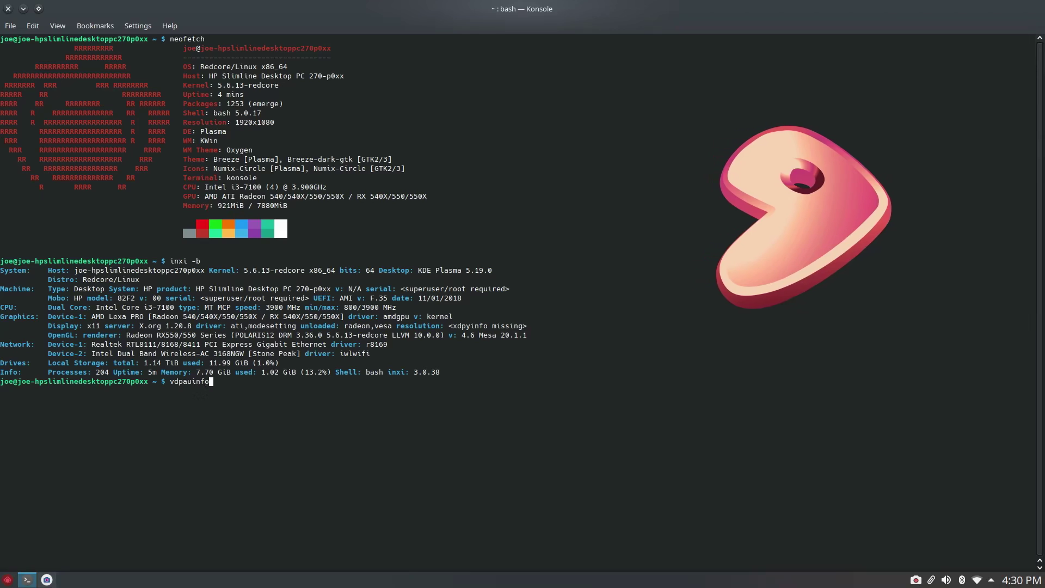
# - Run vdpauinfo and scroll its output, briefly highlighting the command at the prompt
pyautogui.press('Return')
pyautogui.scroll(4, 297, 243)
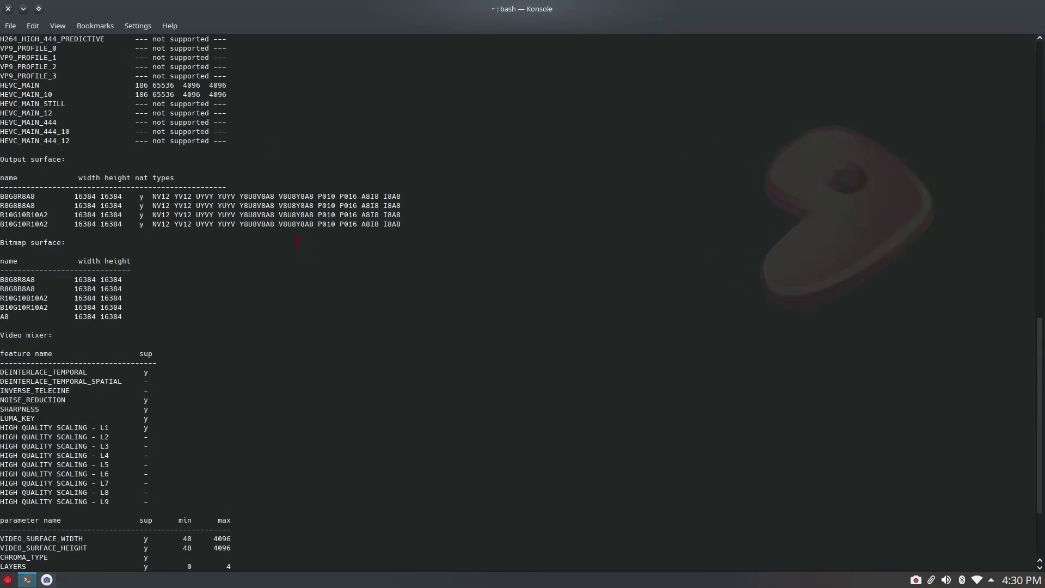
pyautogui.scroll(20, 298, 242)
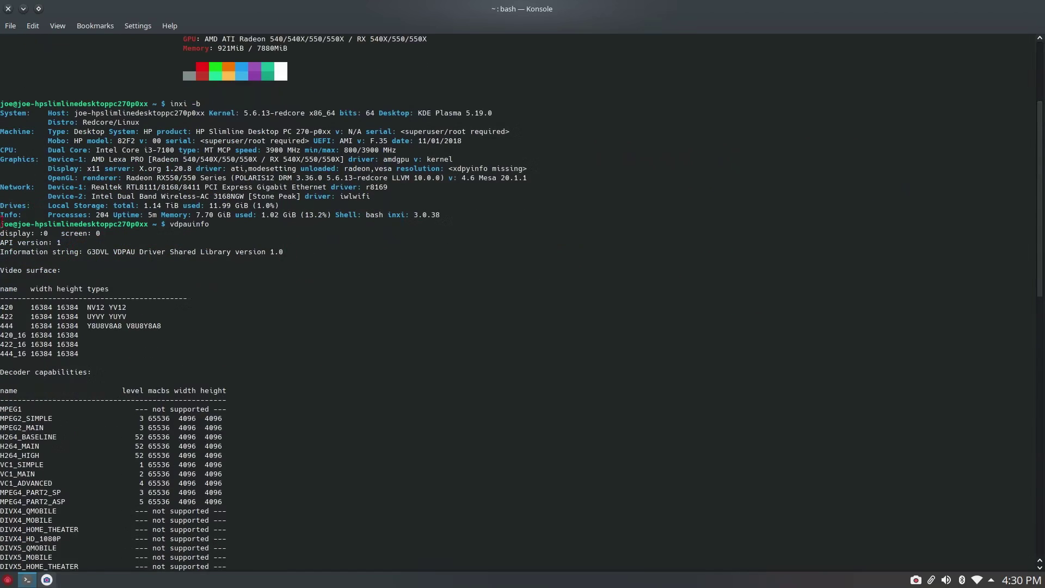
pyautogui.moveTo(179, 224); pyautogui.dragTo(221, 224)
pyautogui.click(243, 295)
pyautogui.scroll(-2, 301, 320)
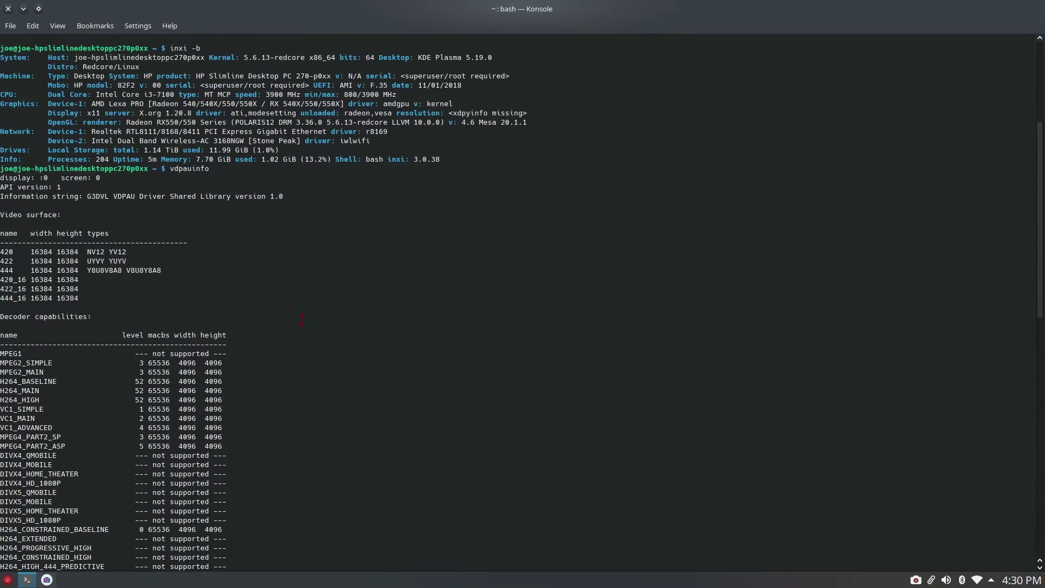
pyautogui.scroll(-7, 303, 312)
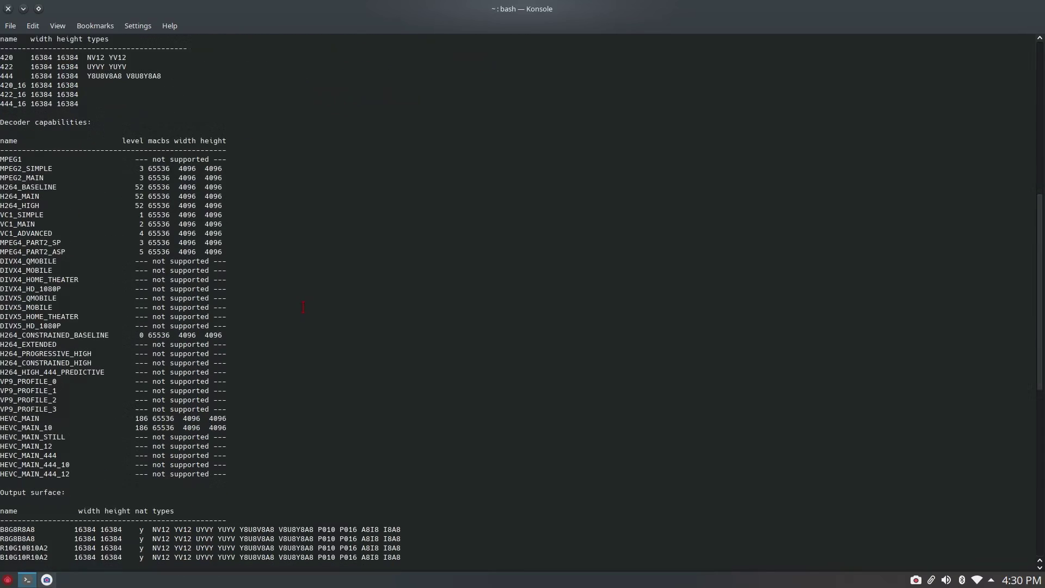
# - Highlight the decoder table (MPEG1 to HEVC_MAIN_444_12) and the output surface rows
pyautogui.moveTo(1, 159); pyautogui.dragTo(224, 475)
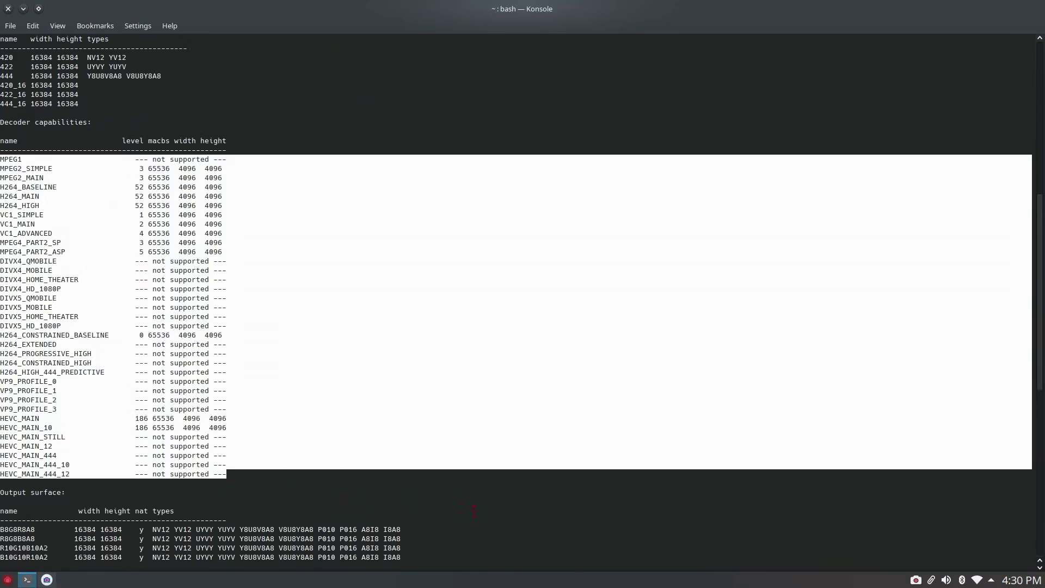
pyautogui.click(474, 512)
pyautogui.scroll(-11, 485, 514)
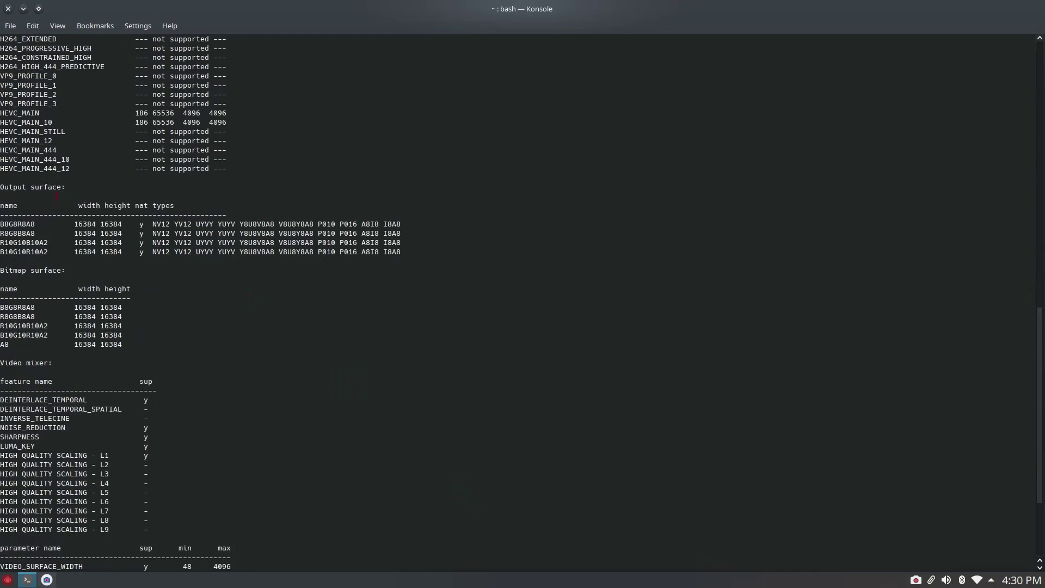
pyautogui.moveTo(2, 224); pyautogui.dragTo(118, 279)
pyautogui.scroll(-5, 216, 380)
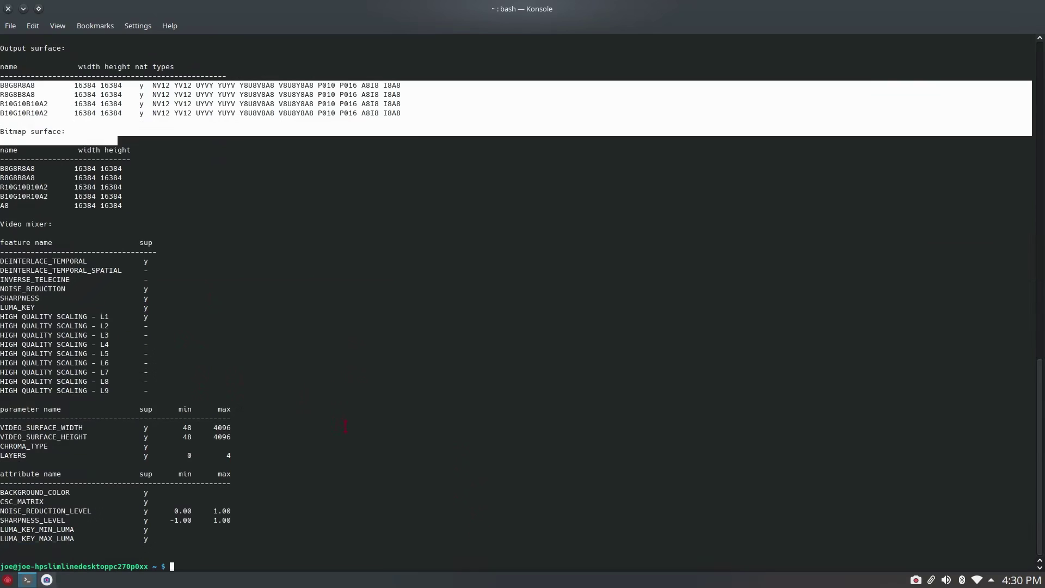
pyautogui.click(343, 425)
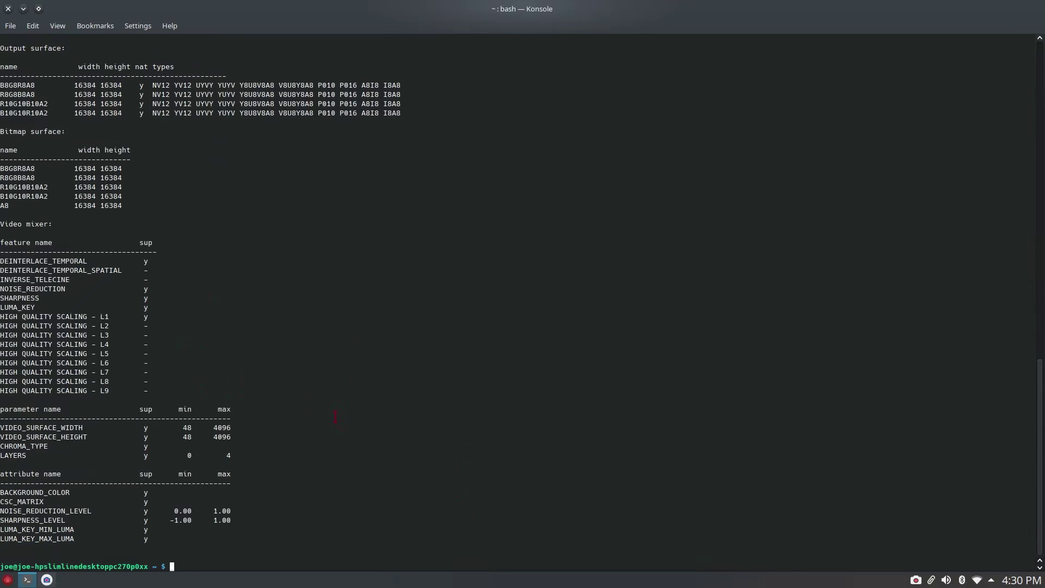
pyautogui.scroll(18, 335, 416)
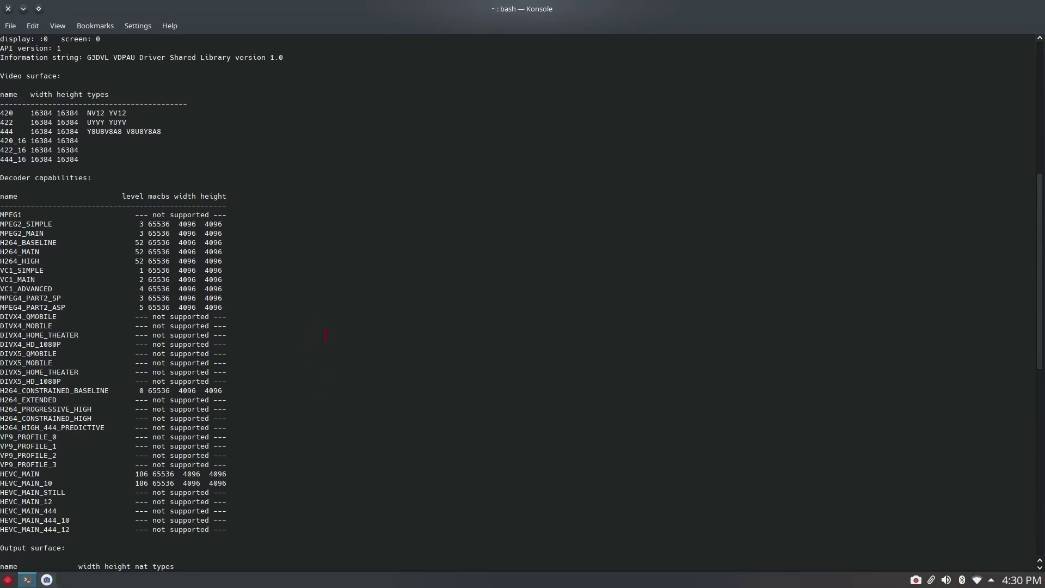
pyautogui.scroll(-18, 328, 341)
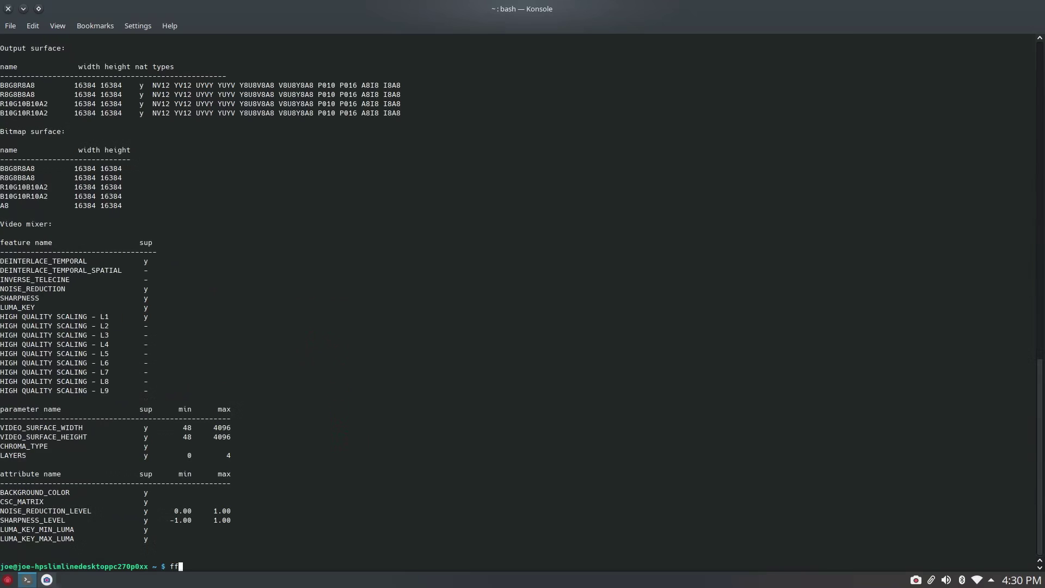
# - Run ffmpeg to print its version and build configuration, then clear the screen
pyautogui.press('Return')
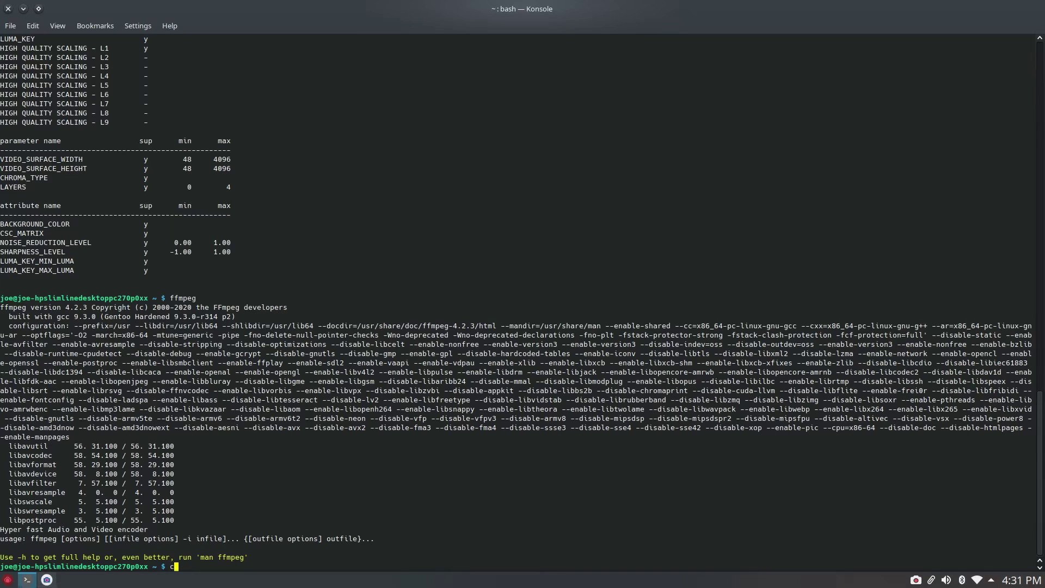
pyautogui.write('r')
pyautogui.press('Return')
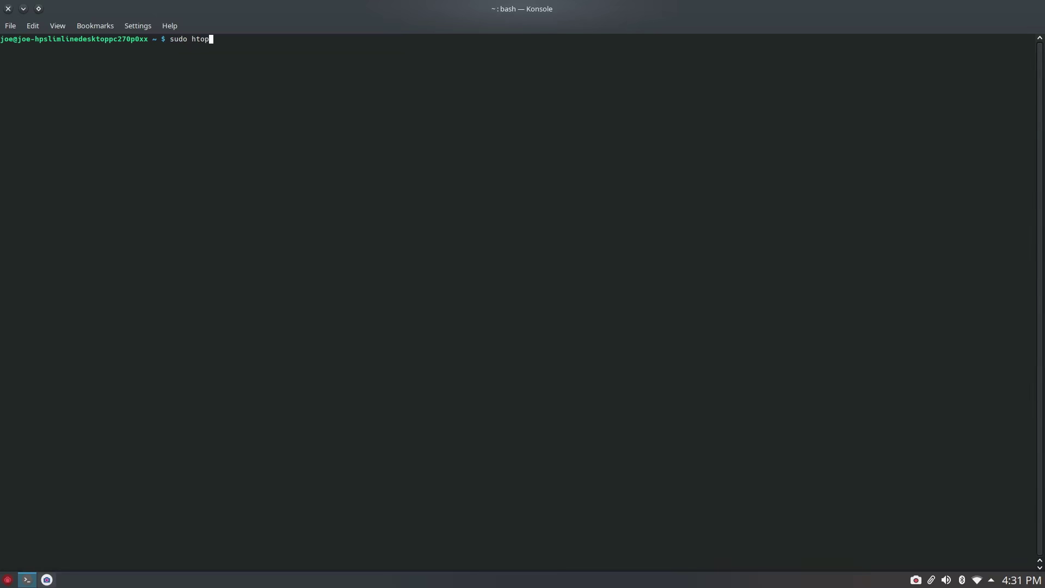
# - Run sudo htop, highlight the not-in-sudoers refusal, and type AAAAAHHHH at the prompt
pyautogui.press('Return')
pyautogui.press('Return')
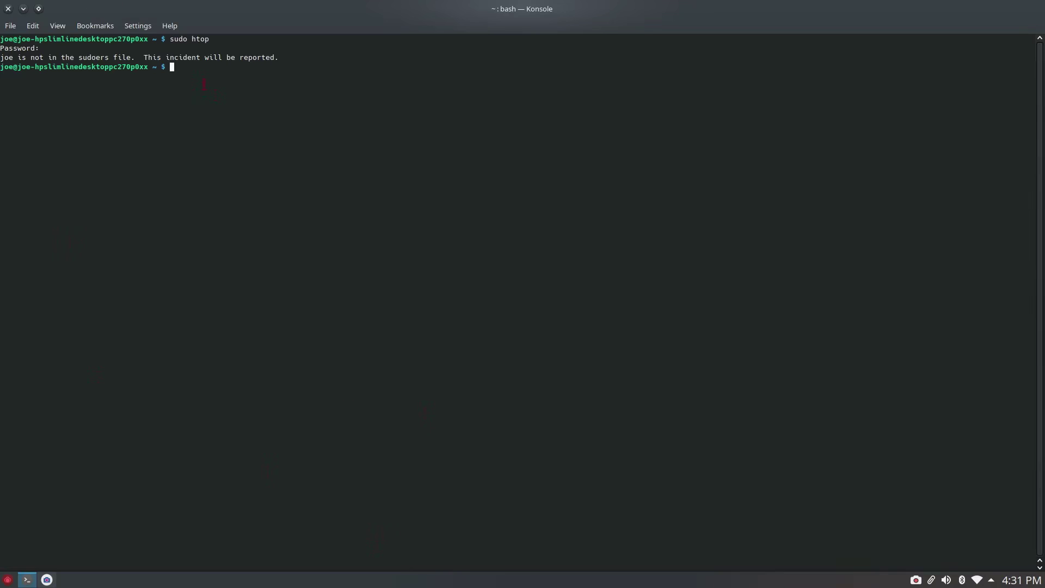
pyautogui.moveTo(287, 67); pyautogui.dragTo(2, 58)
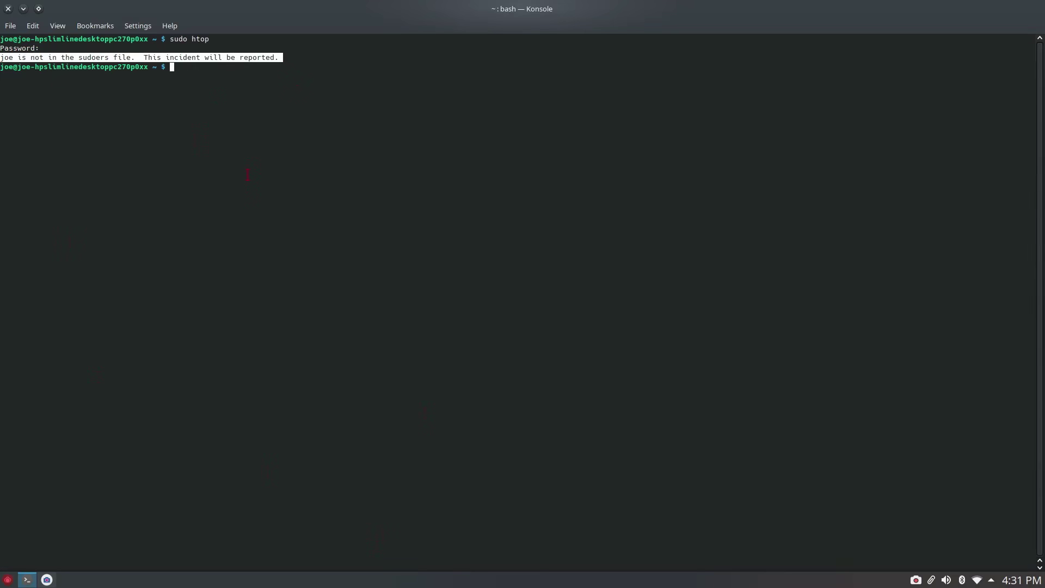
pyautogui.write('AAAAAHHHH')
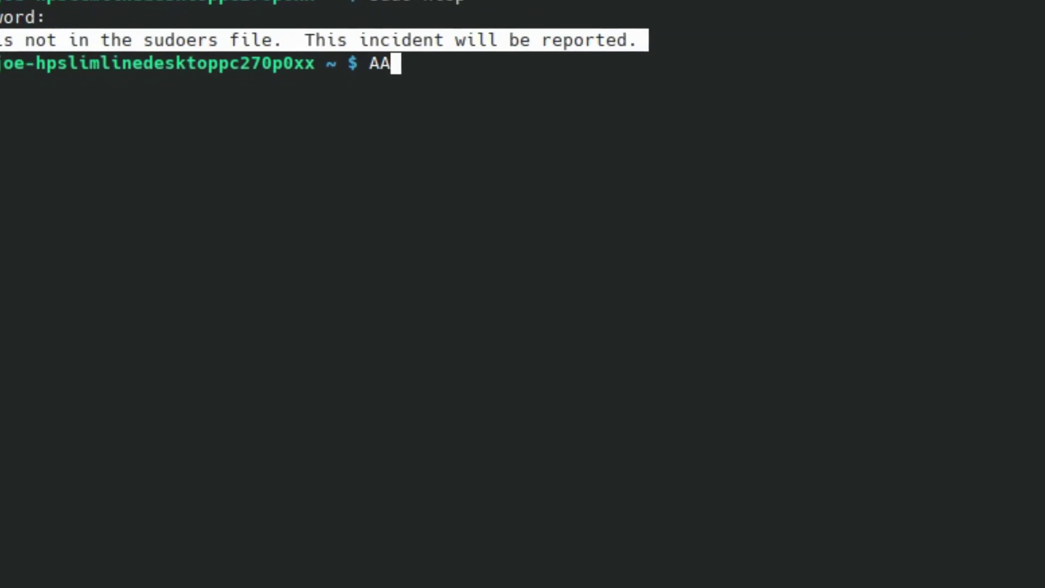
pyautogui.write('HHHHHHHHHHHHHH')
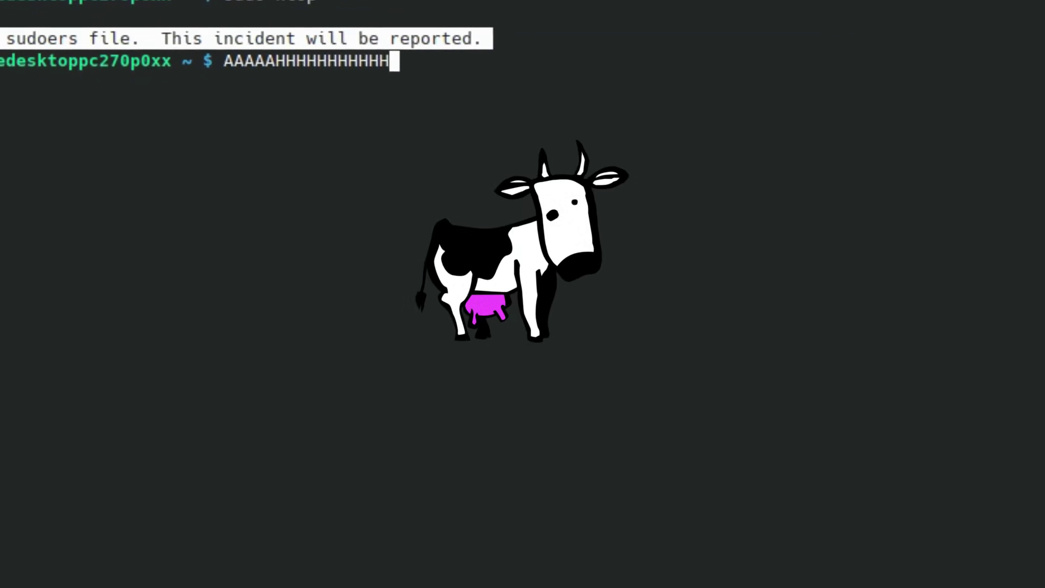
pyautogui.write('HHHHHHHHHHHHHHHHHHHHHHHHHHHHHHHHHH')
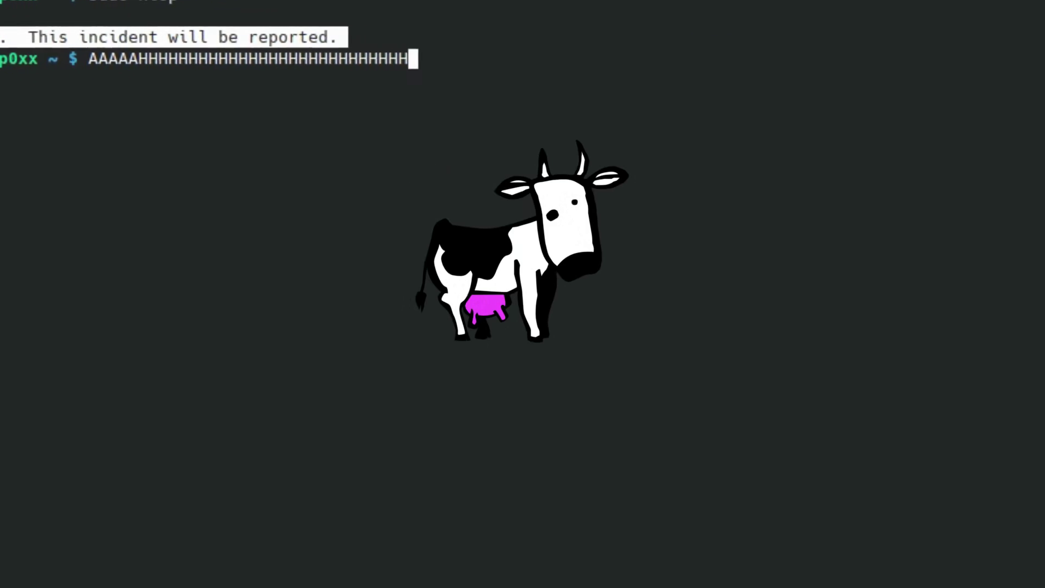
pyautogui.write('HHHHHHHHHHHHHHHHHHHHHHHHHHHHHHHHHHH!')
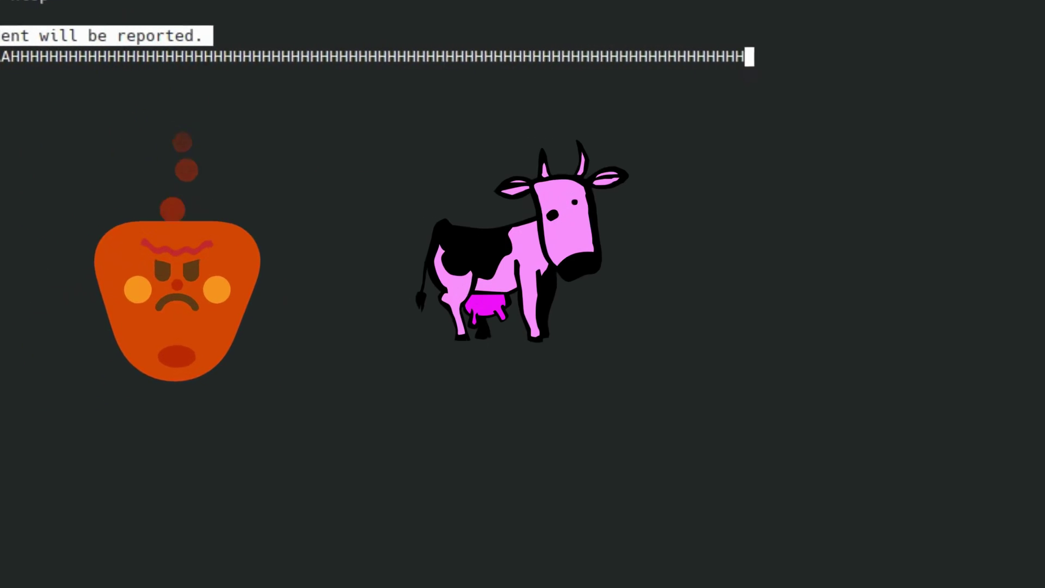
pyautogui.write('!!!!!!!!!!!!!!!!!!!!!!!!!!!!!!!!!!!!!!!!!!')
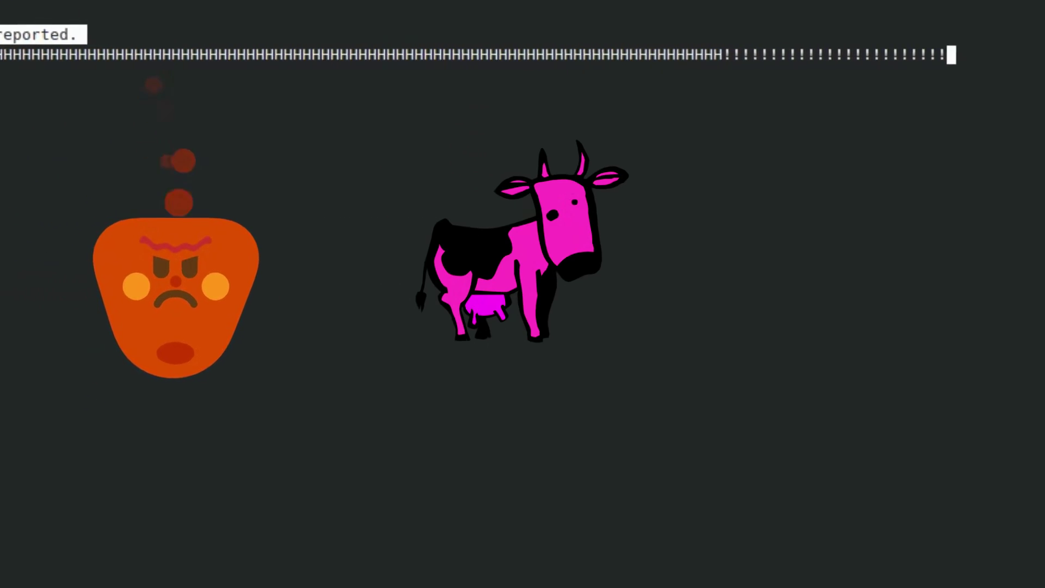
pyautogui.write('!!!!!!!!!!!!!!!')
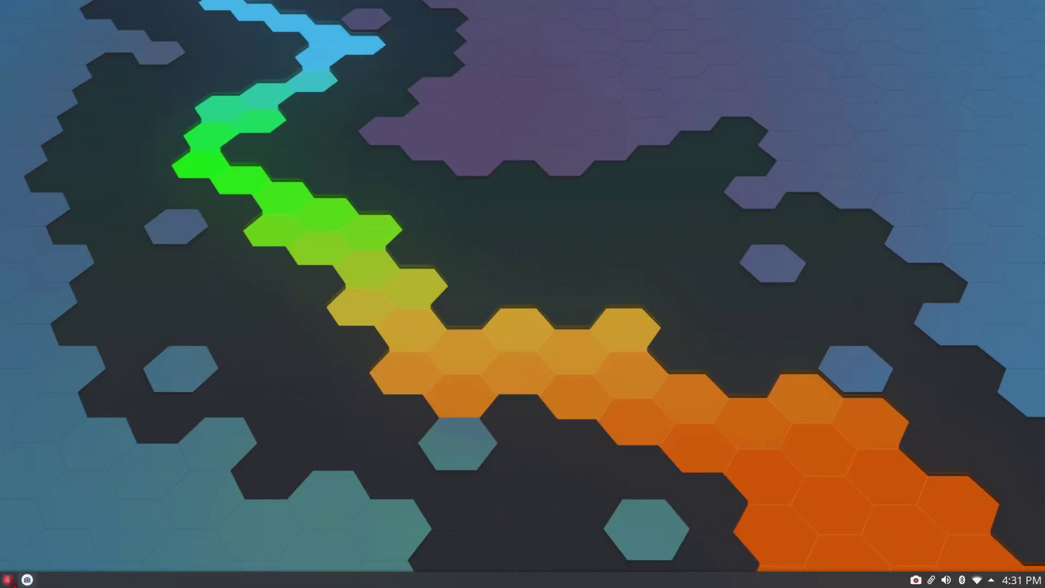
# - Launch Htop from the full-screen application launcher, then close its window
pyautogui.click(7, 579)
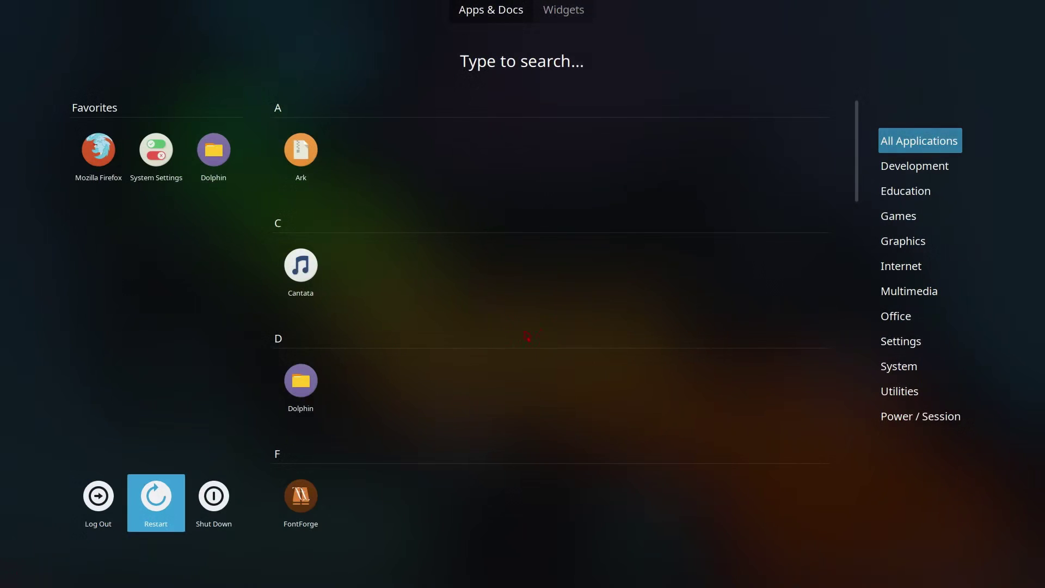
pyautogui.scroll(-5, 550, 355)
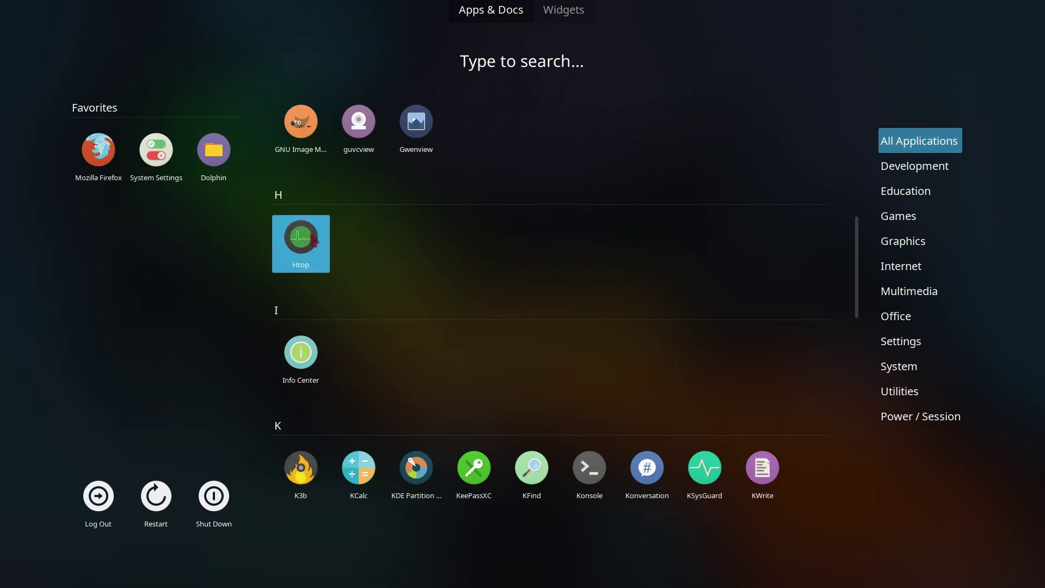
pyautogui.click(307, 242)
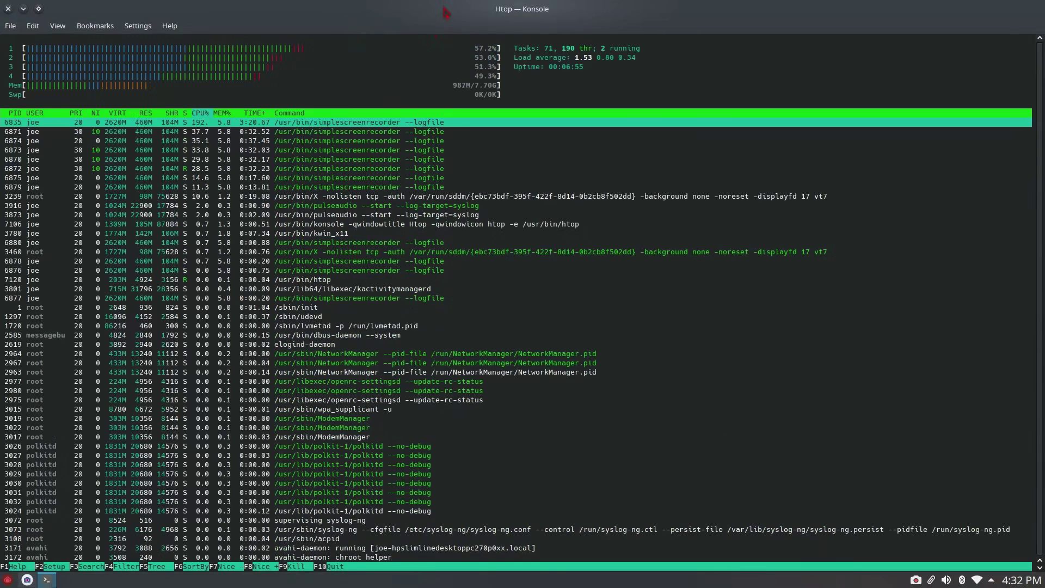
pyautogui.click(9, 9)
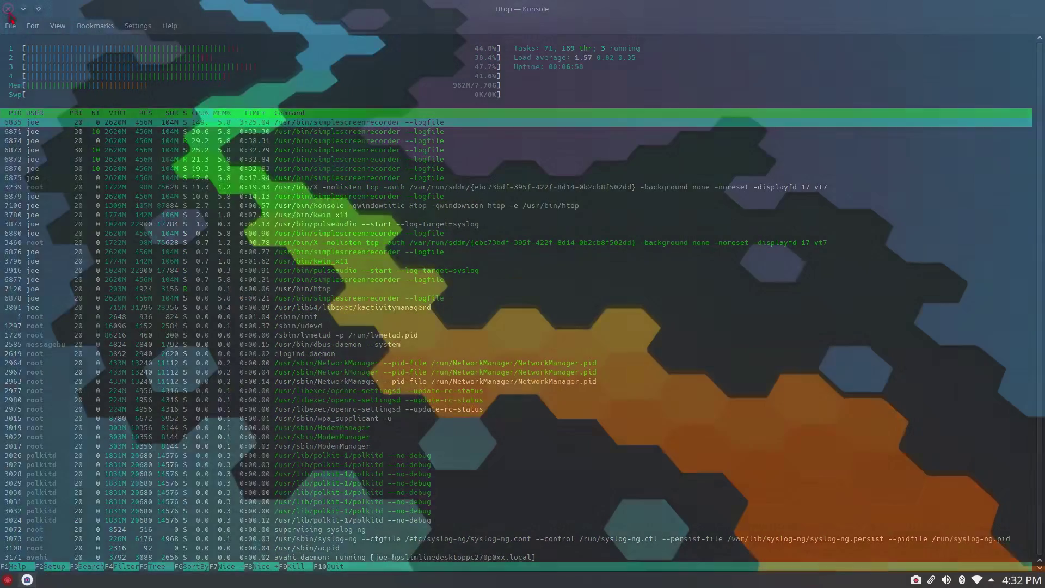
# - Reopen the launcher and scroll All Applications to the H, I and K sections
pyautogui.click(7, 579)
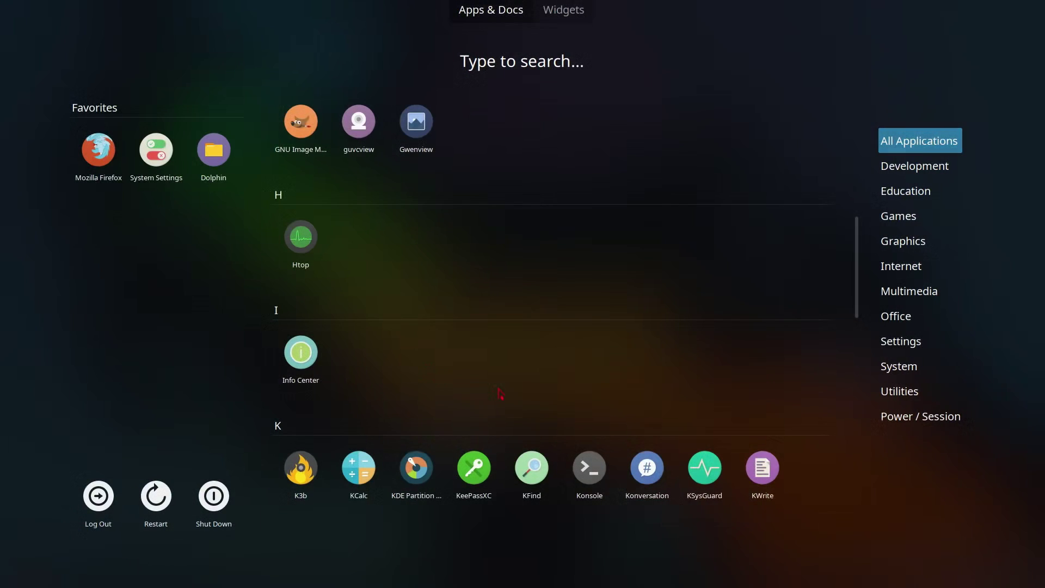
pyautogui.scroll(-5, 481, 390)
pyautogui.scroll(-8, 481, 389)
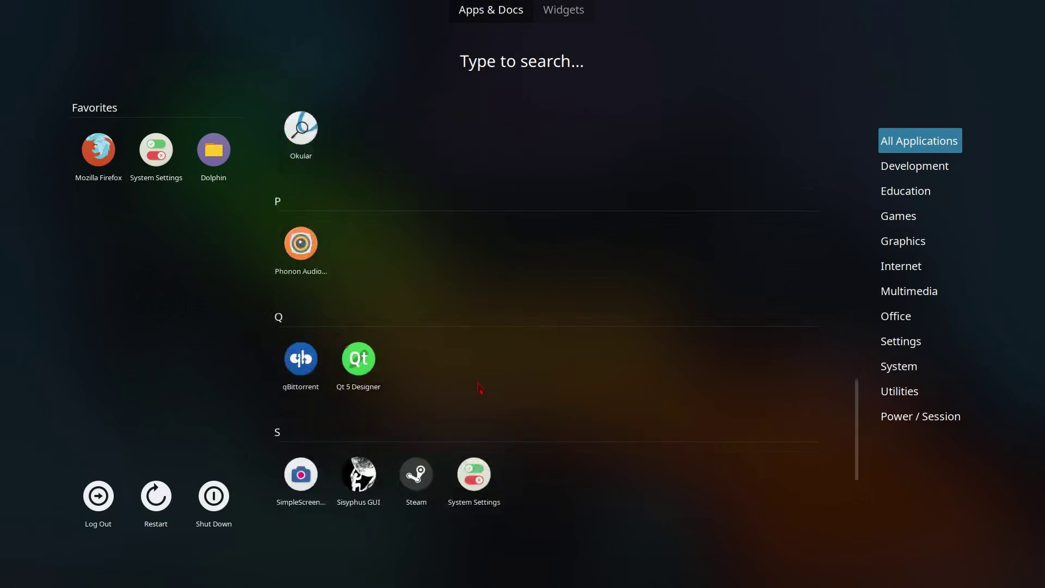
pyautogui.scroll(10, 480, 388)
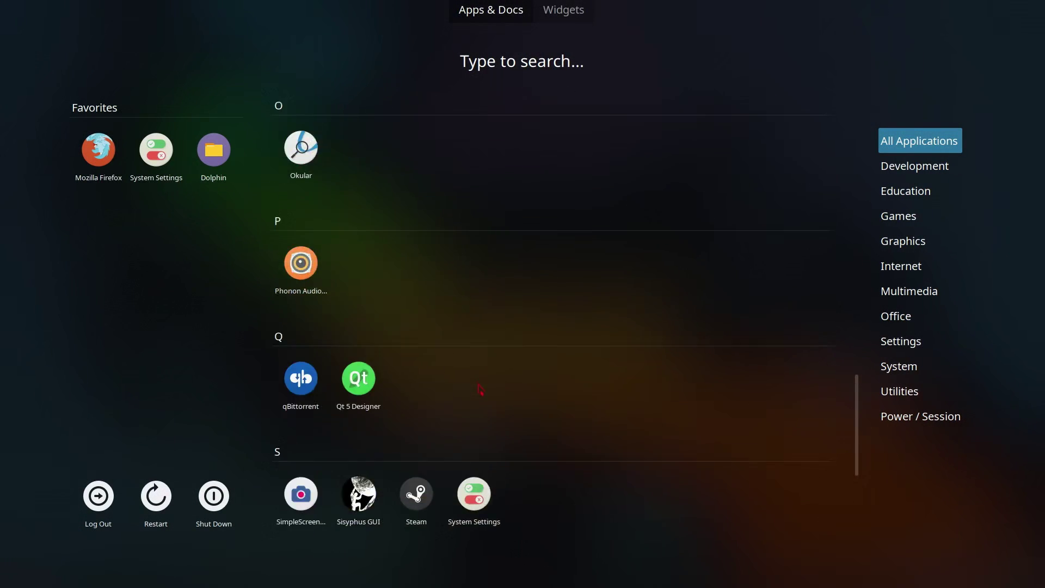
pyautogui.scroll(3, 475, 379)
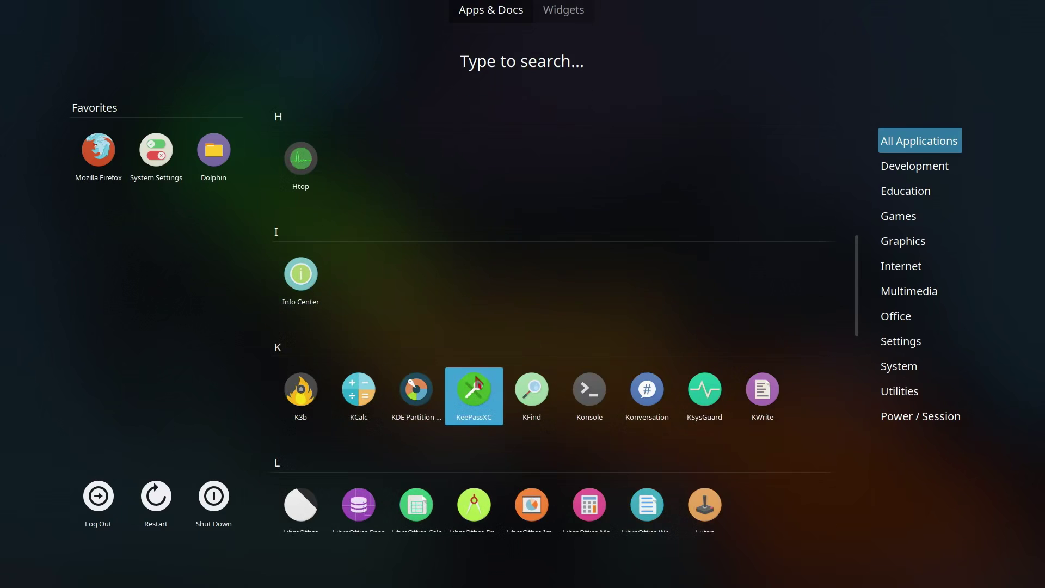
pyautogui.scroll(1, 490, 354)
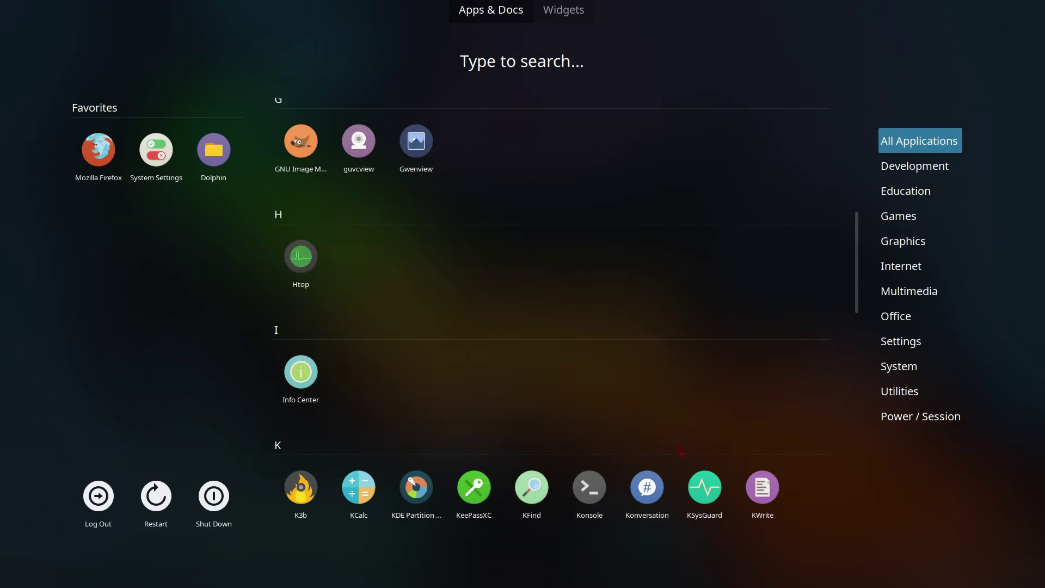
# - Launch KSysGuard, view its Temperature, history and System Load tabs, then close it
pyautogui.click(704, 509)
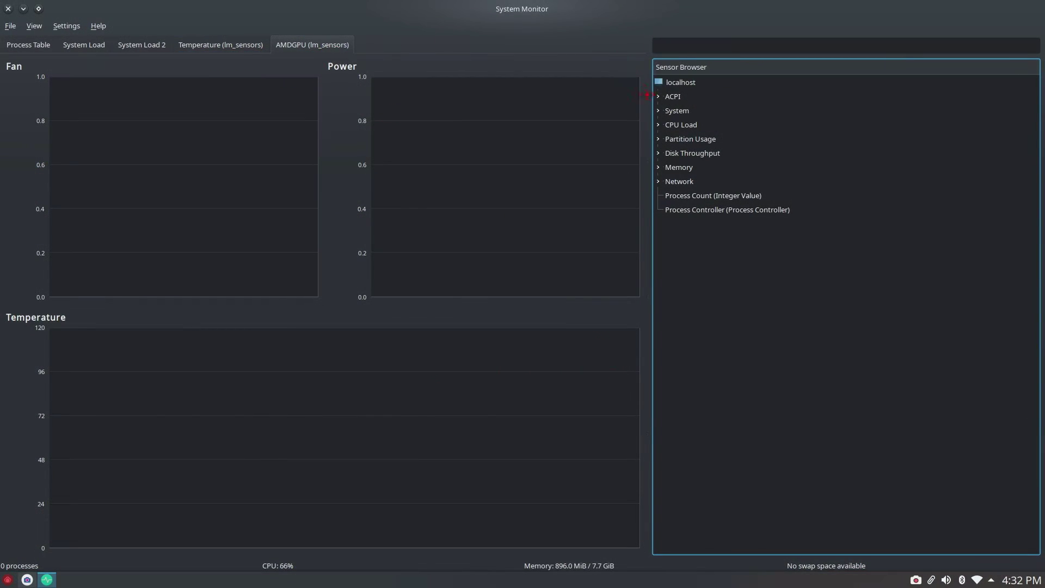
pyautogui.click(206, 48)
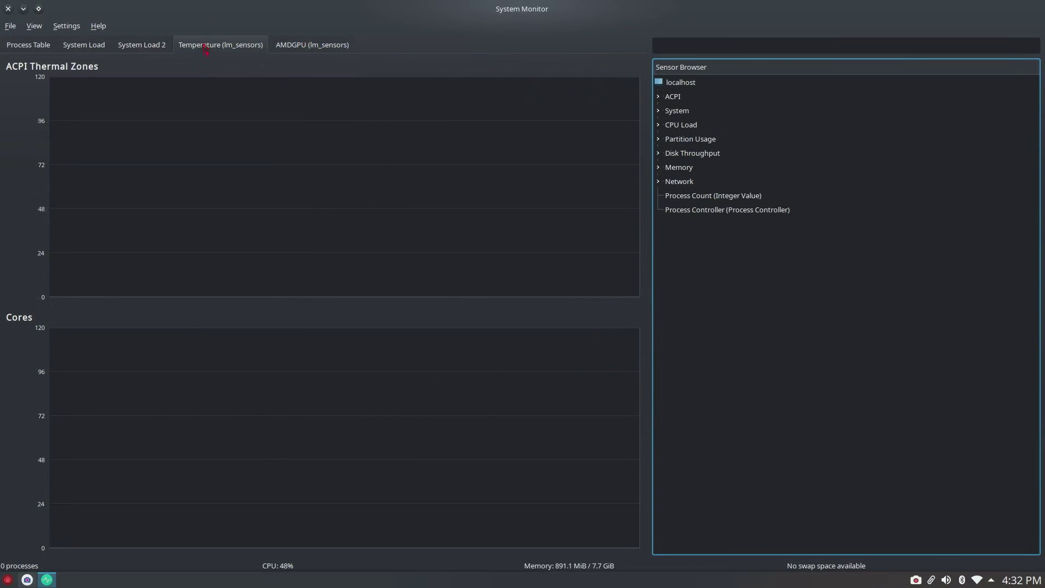
pyautogui.click(164, 48)
pyautogui.click(87, 48)
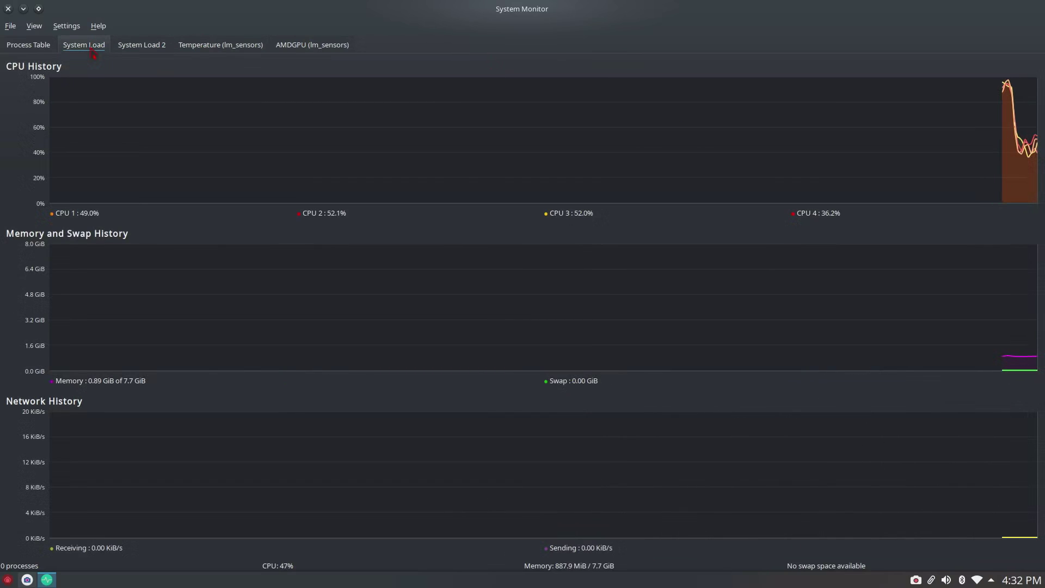
pyautogui.click(139, 47)
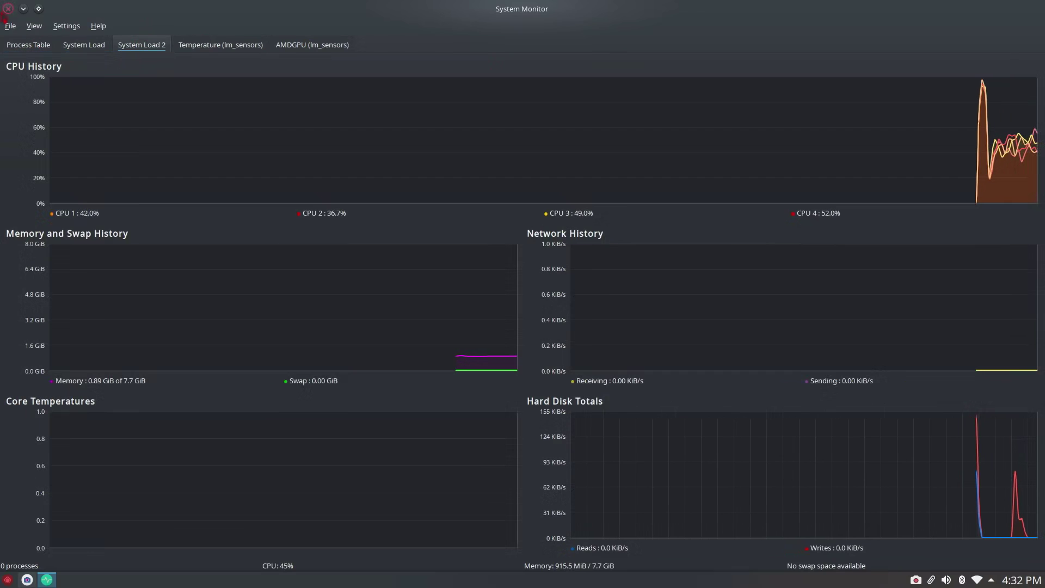
pyautogui.click(9, 10)
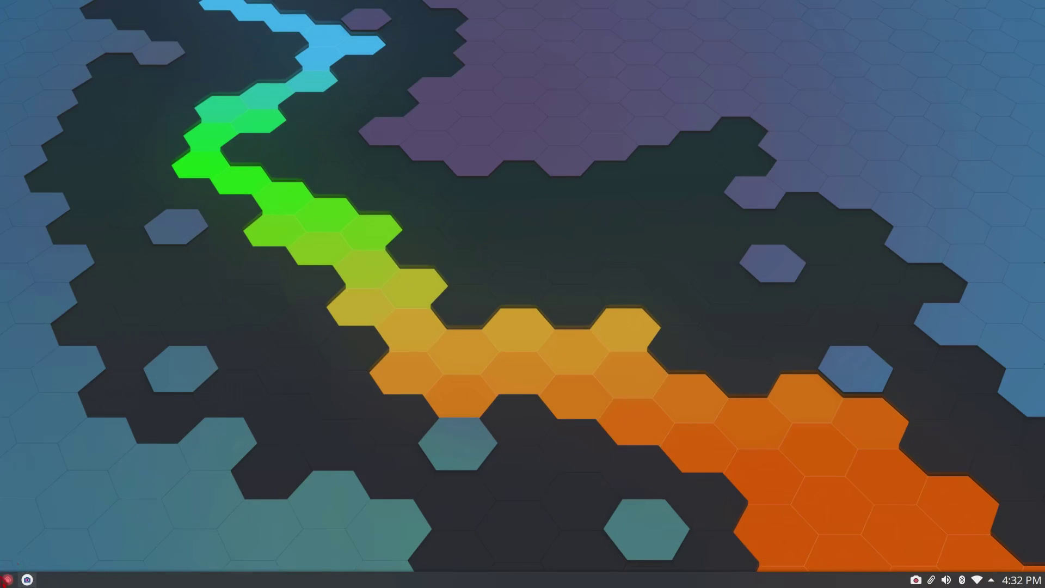
# - Launch Info Center from the application dashboard and maximize its window
pyautogui.click(8, 579)
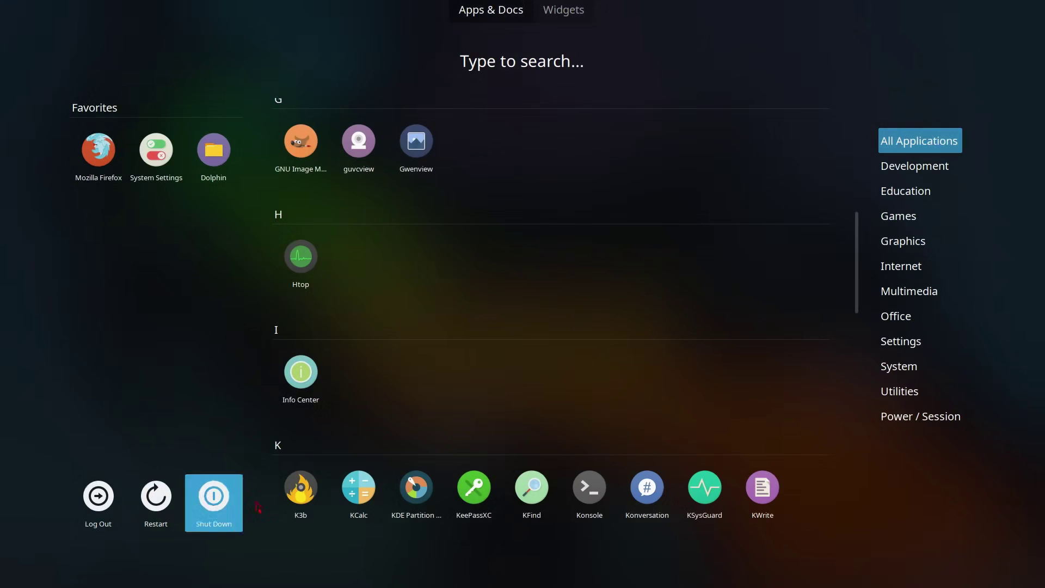
pyautogui.scroll(-1, 359, 343)
pyautogui.click(296, 356)
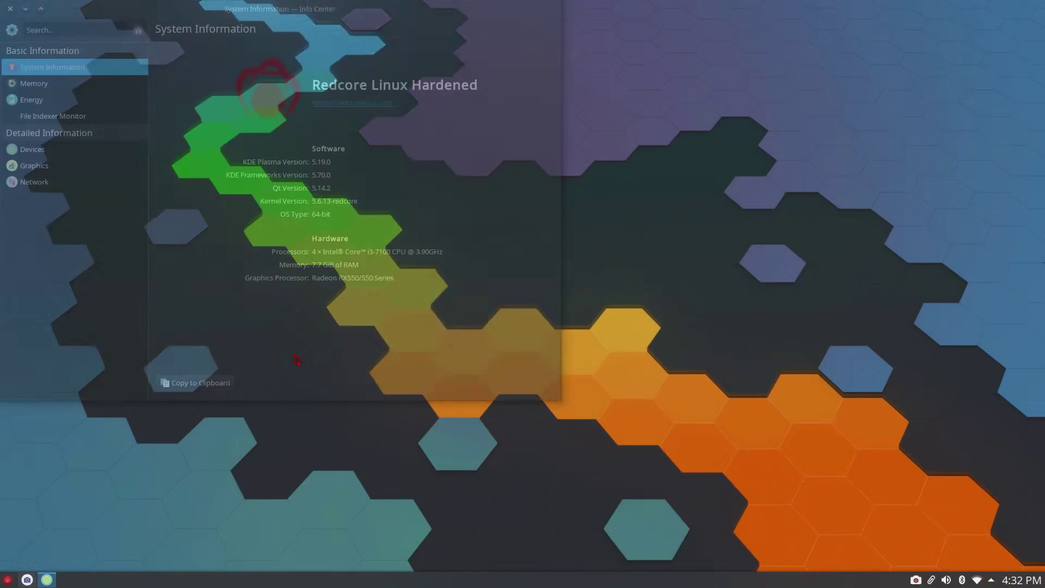
pyautogui.doubleClick(325, 8)
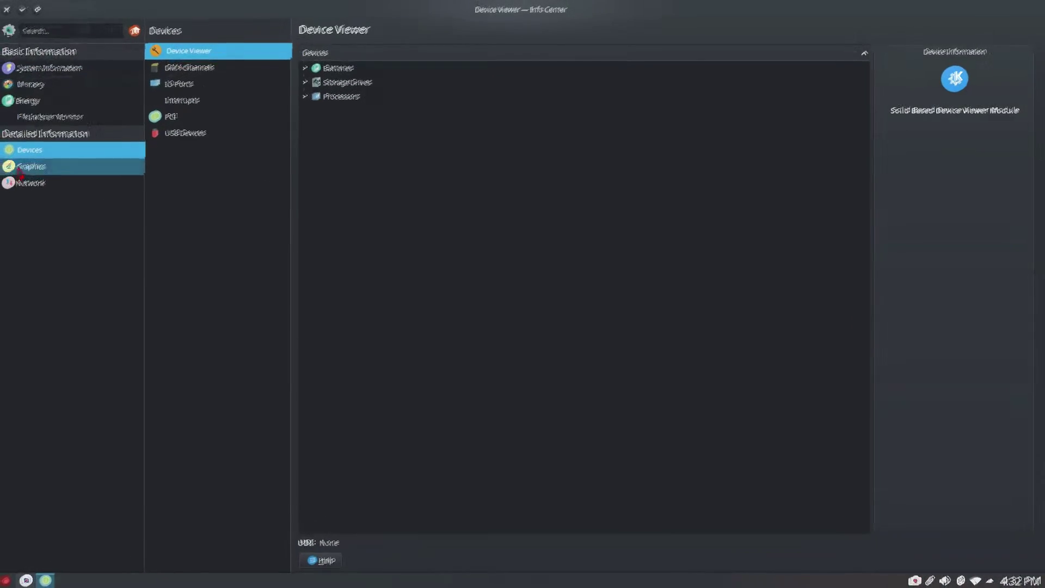
# - Check the Wayland, OpenGL and X-Server pages under Graphics
pyautogui.click(20, 168)
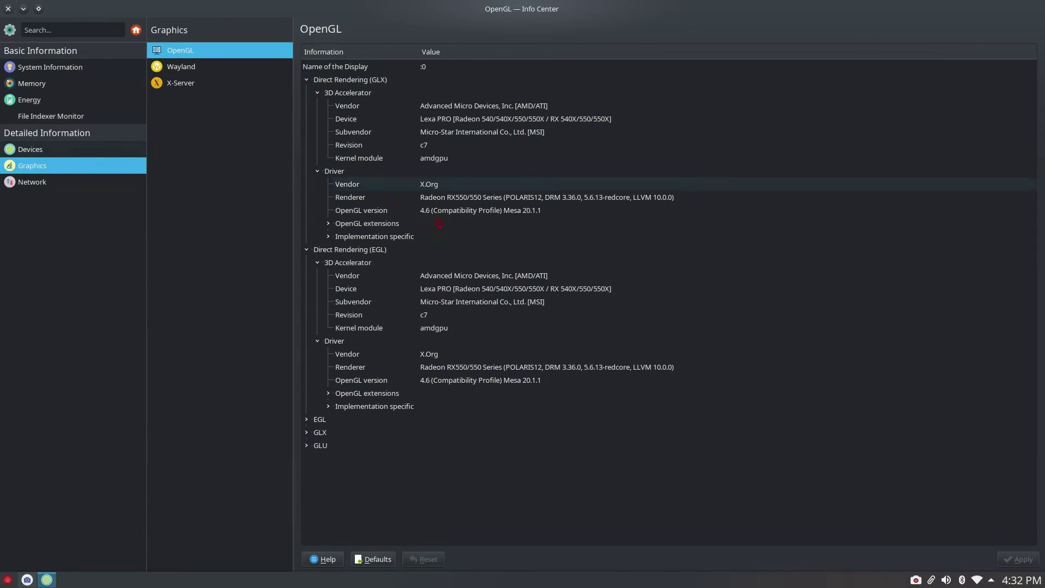
pyautogui.click(211, 69)
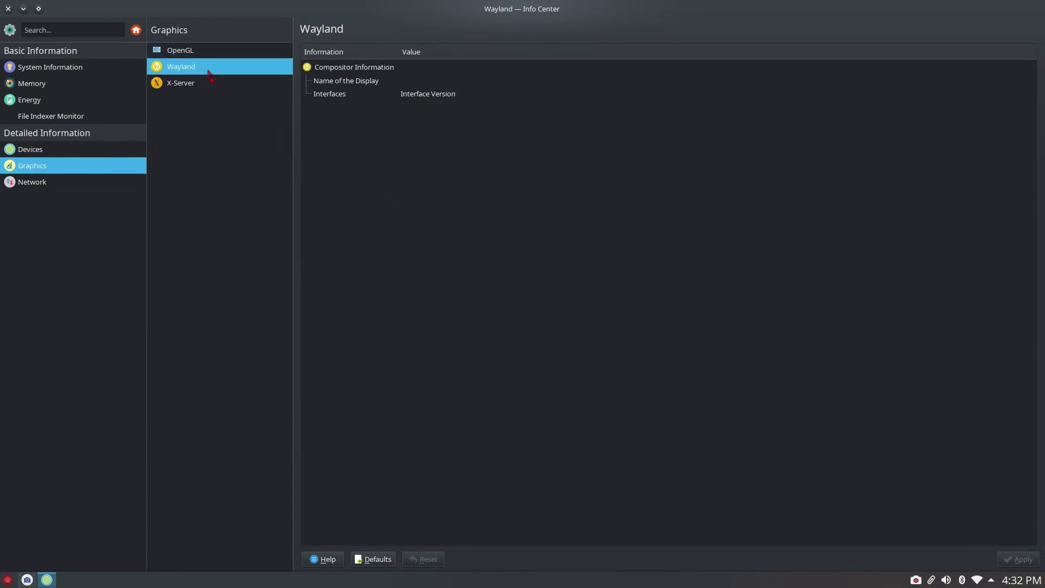
pyautogui.click(217, 58)
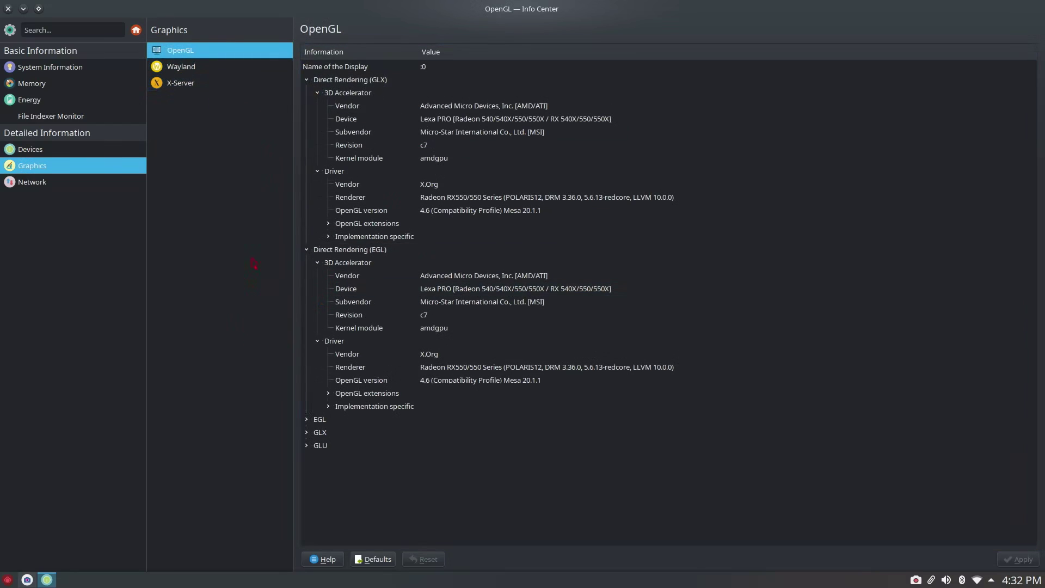
pyautogui.click(232, 87)
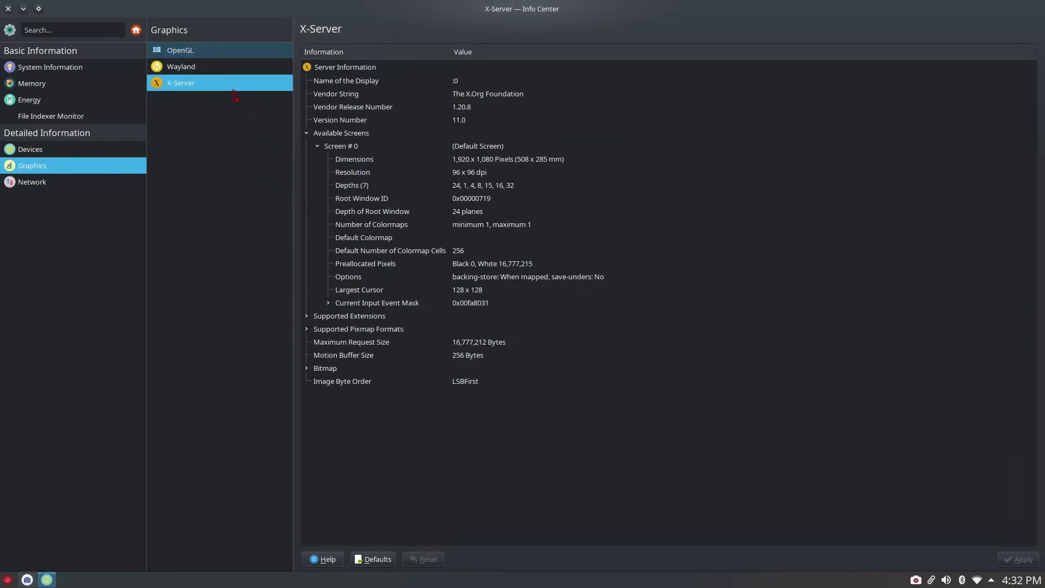
# - Expand Processors, Storage Drives and Batteries in Devices, view Network, then return to System Information
pyautogui.click(81, 149)
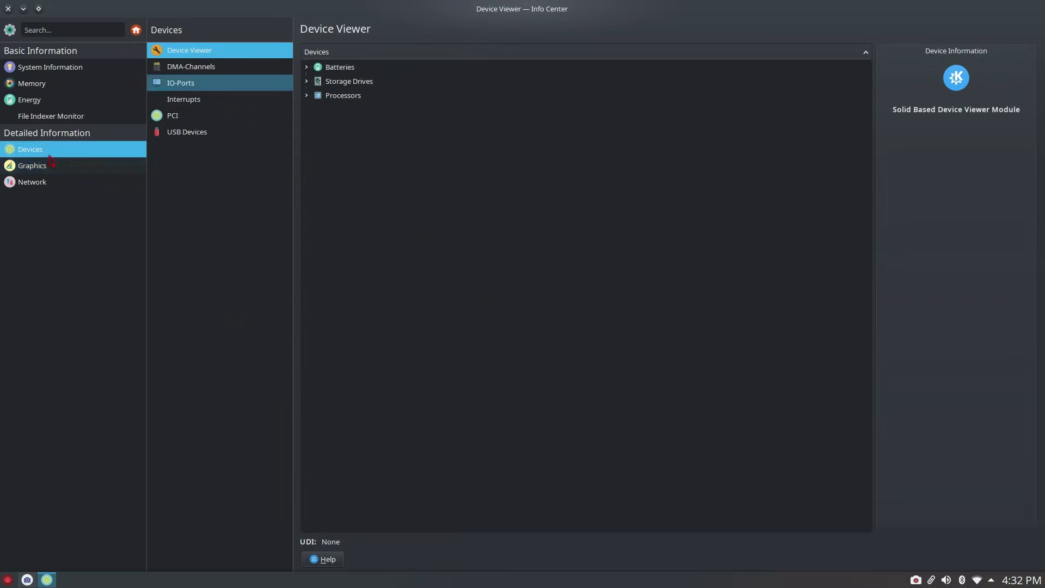
pyautogui.click(306, 97)
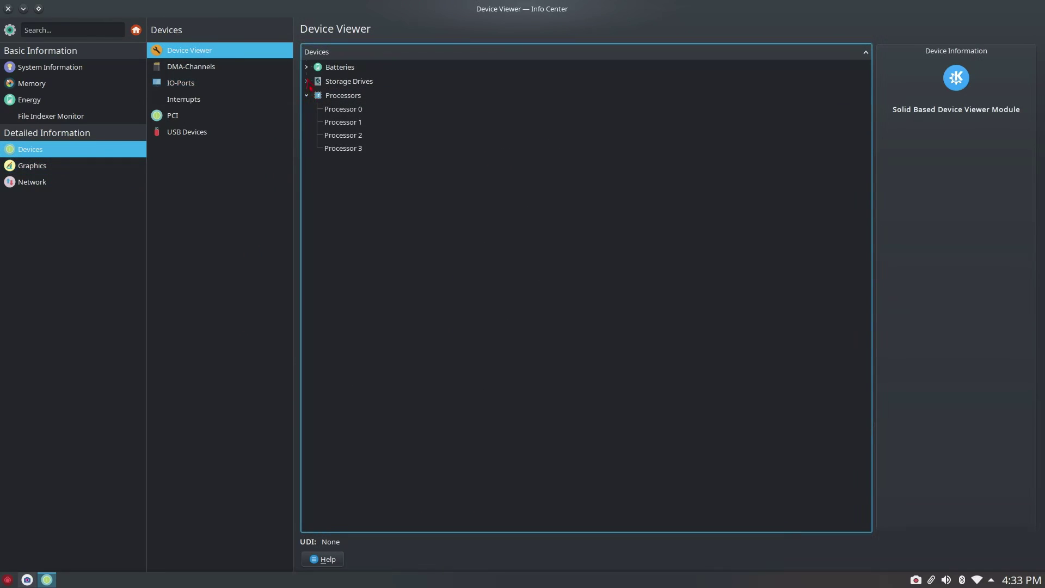
pyautogui.click(306, 82)
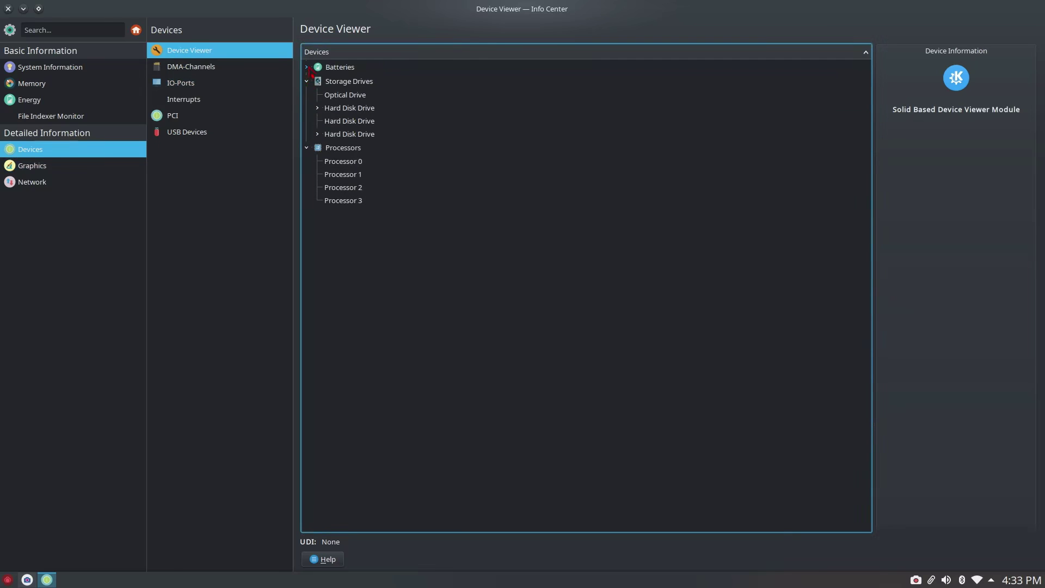
pyautogui.click(307, 67)
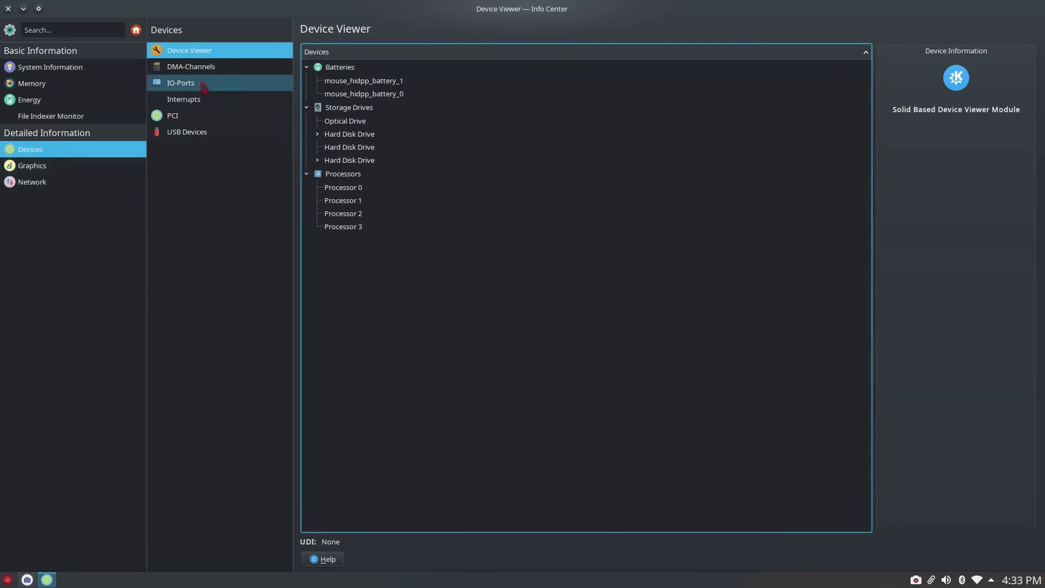
pyautogui.click(88, 182)
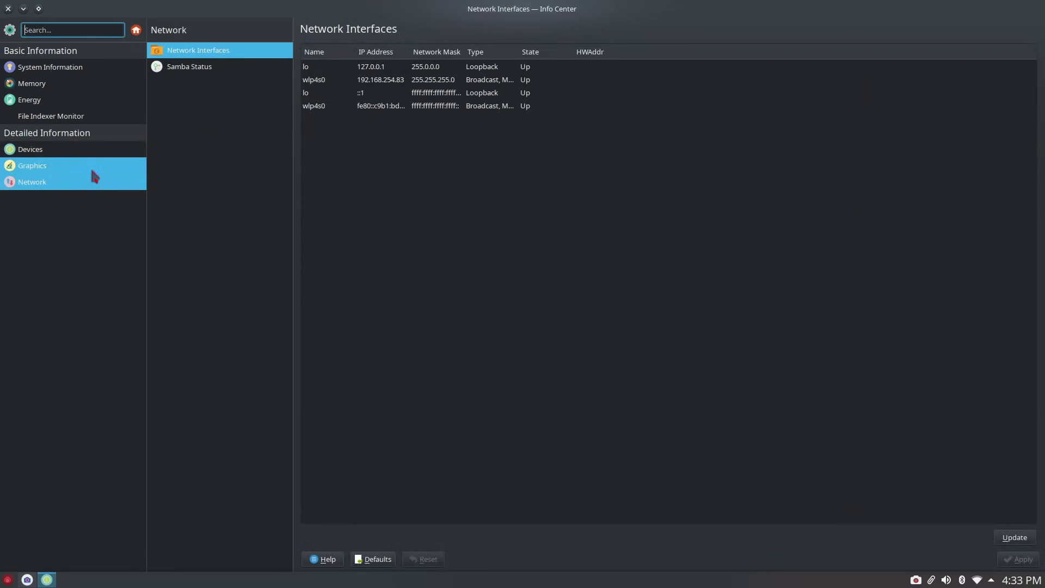
pyautogui.click(91, 166)
pyautogui.click(76, 68)
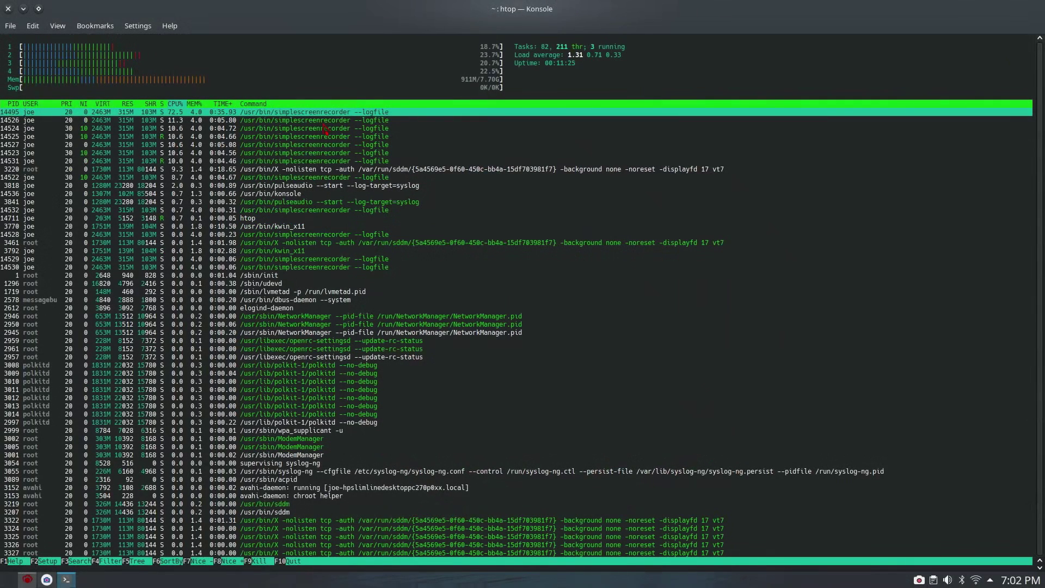
# - Quit htop and bring up Konsole's options for closing the window
pyautogui.press('q')
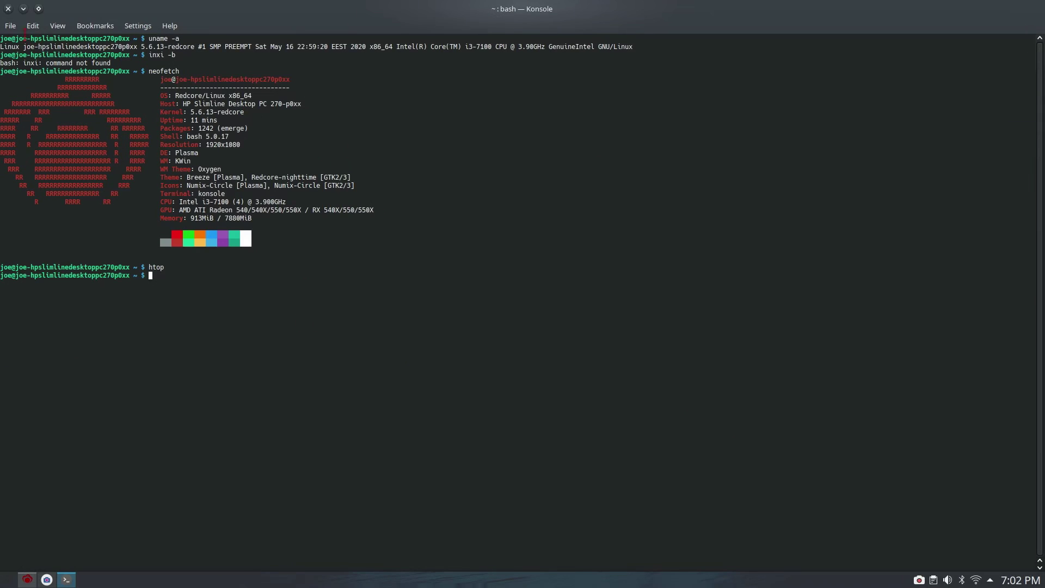
pyautogui.click(12, 27)
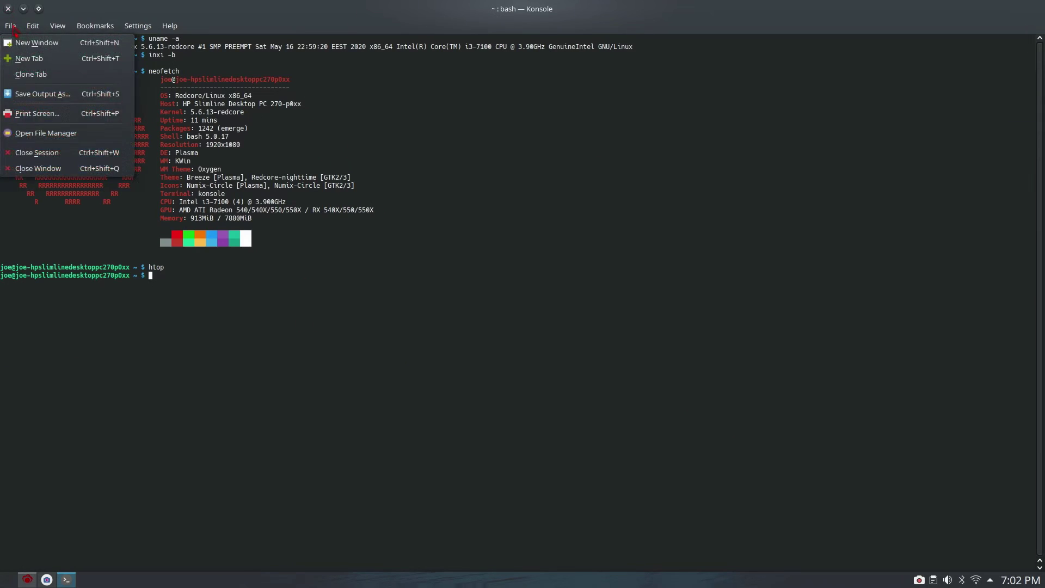
# - Close Konsole, move the Sisyphus window toward the screen centre, and open the application menu
pyautogui.click(38, 169)
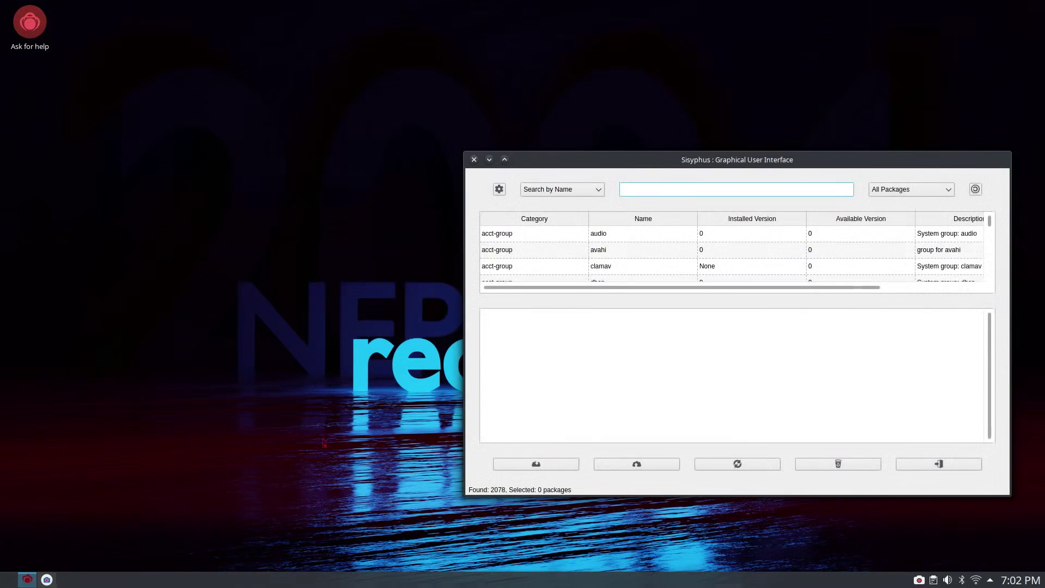
pyautogui.moveTo(619, 160); pyautogui.dragTo(369, 94)
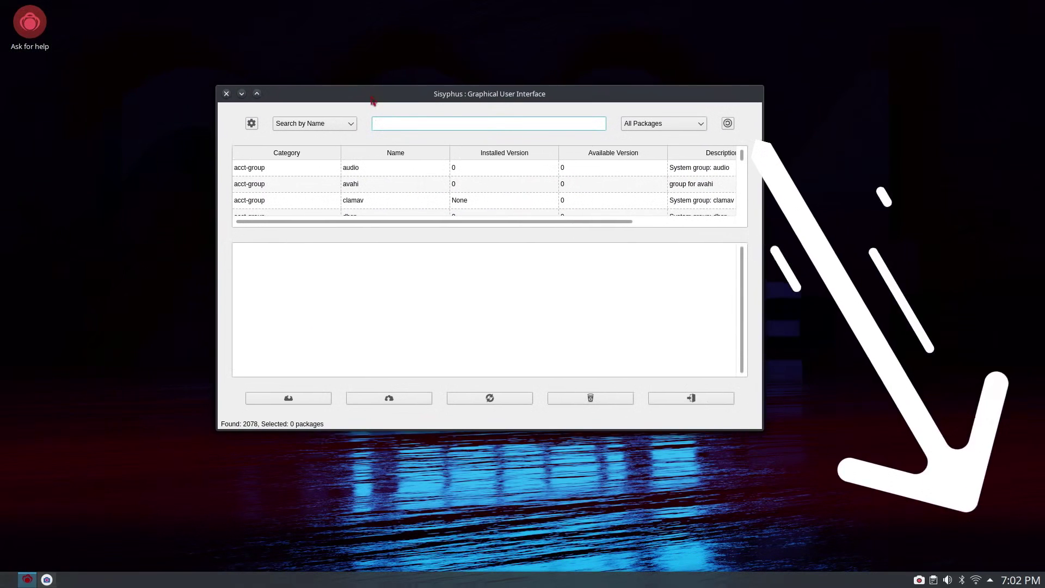
pyautogui.click(8, 579)
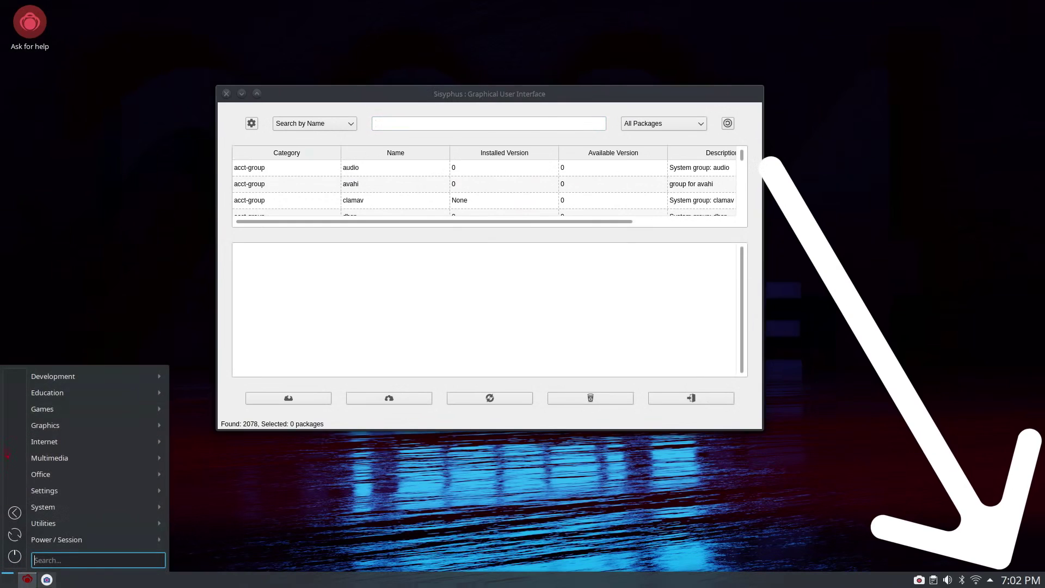
pyautogui.moveTo(64, 381)
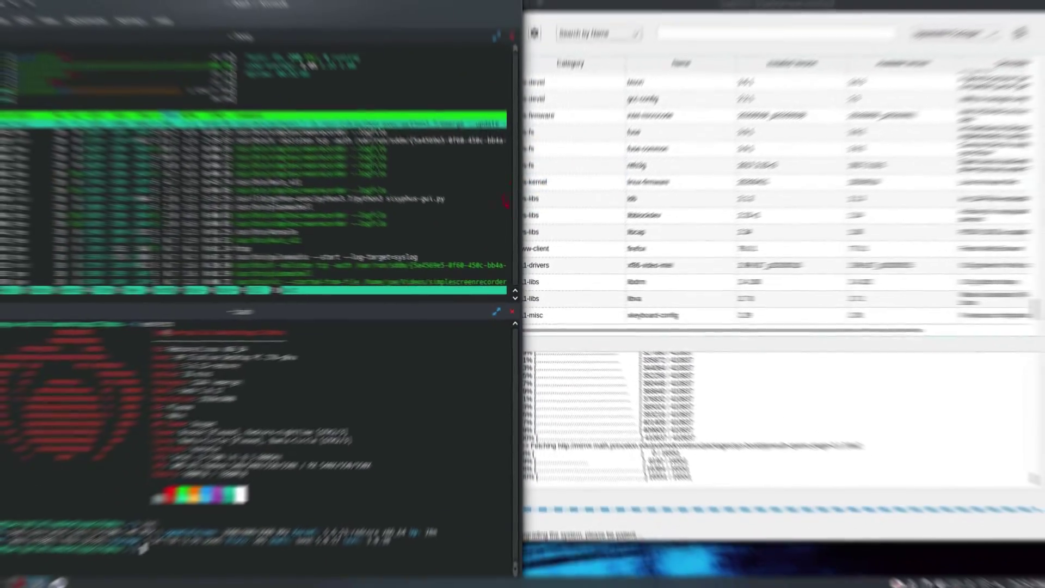
# - Bring Sisyphus to the front, check today's date on the calendar, and close Sisyphus
pyautogui.click(628, 22)
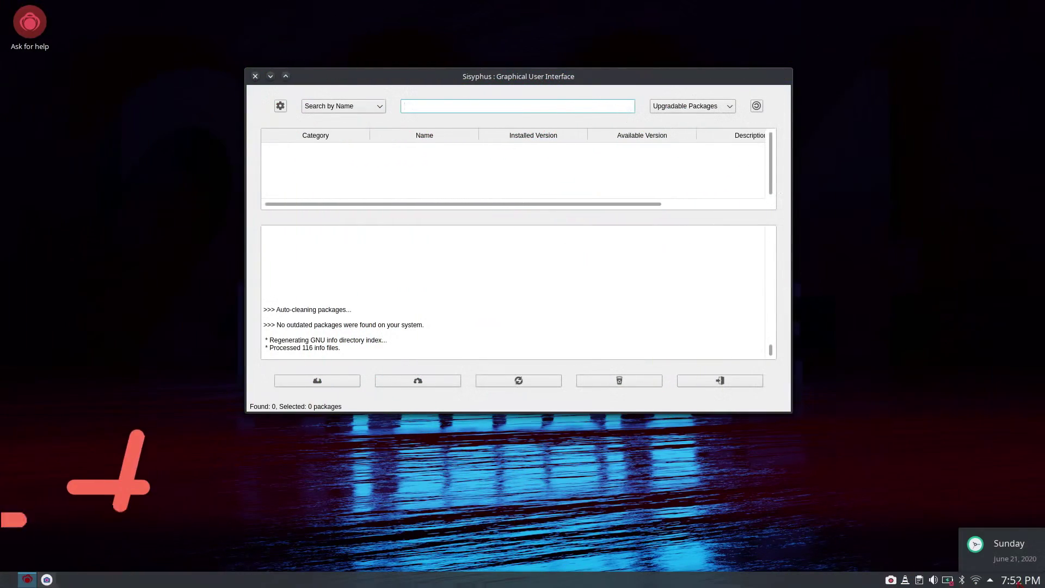
pyautogui.click(1021, 580)
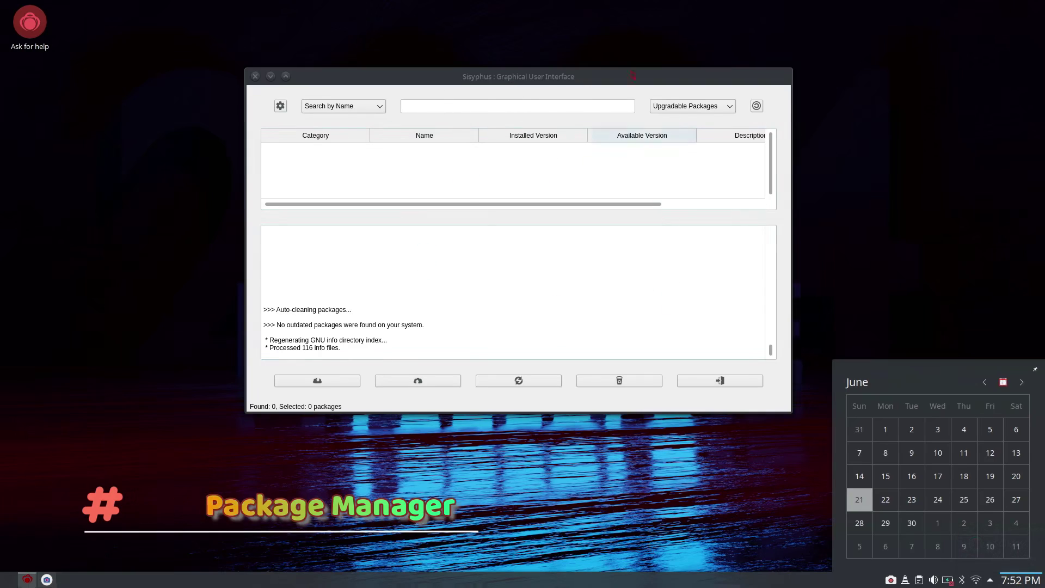
pyautogui.click(255, 76)
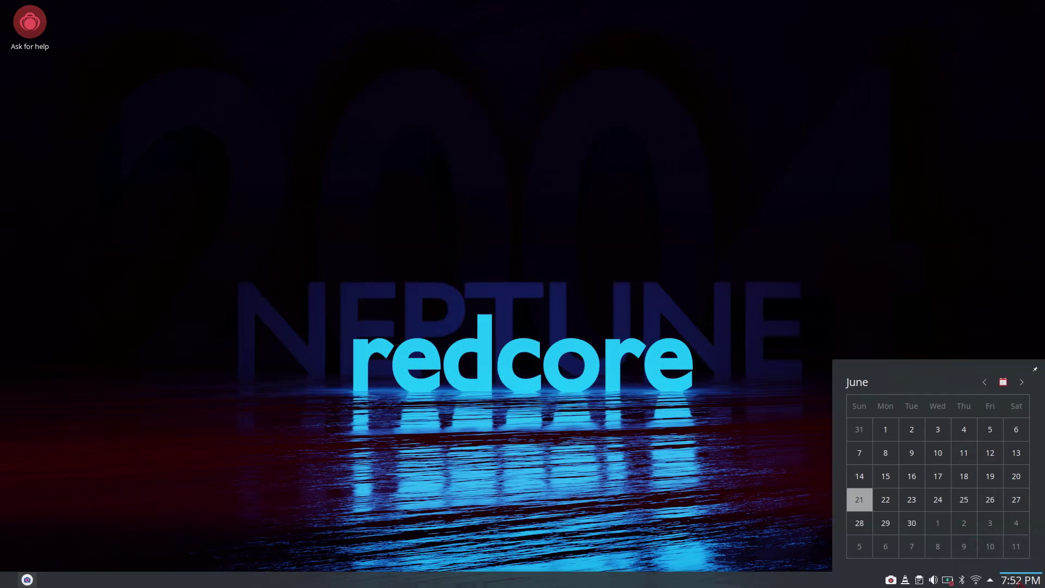
# - Close the calendar popup and open the SimpleScreenRecorder window from its tray icon
pyautogui.click(1018, 582)
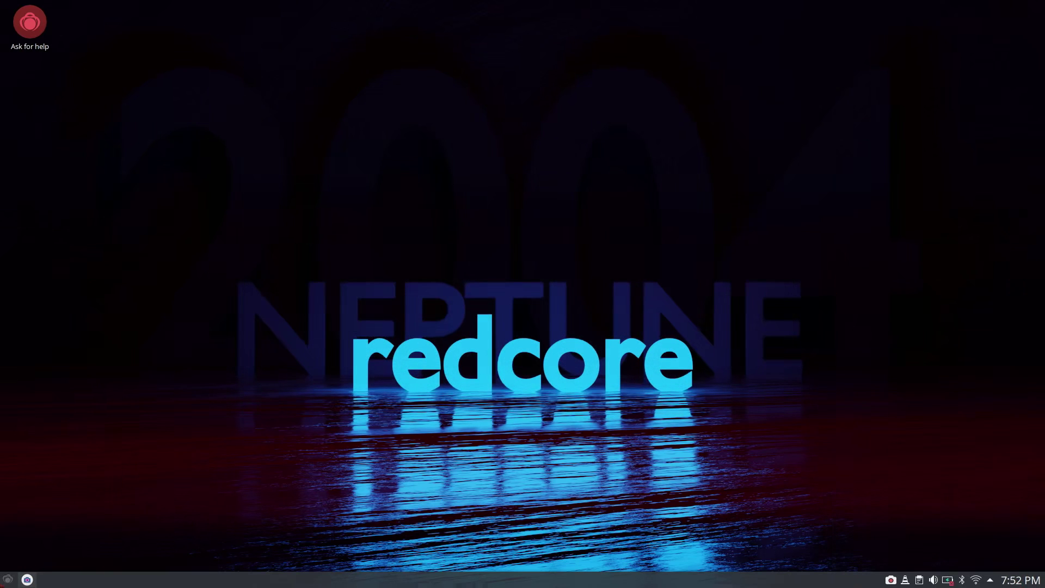
pyautogui.click(26, 579)
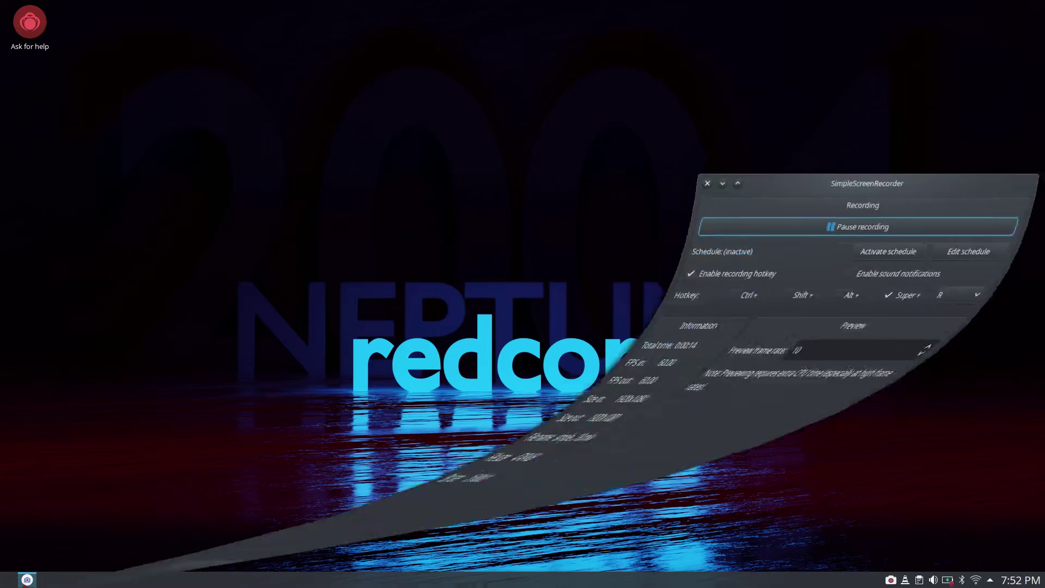